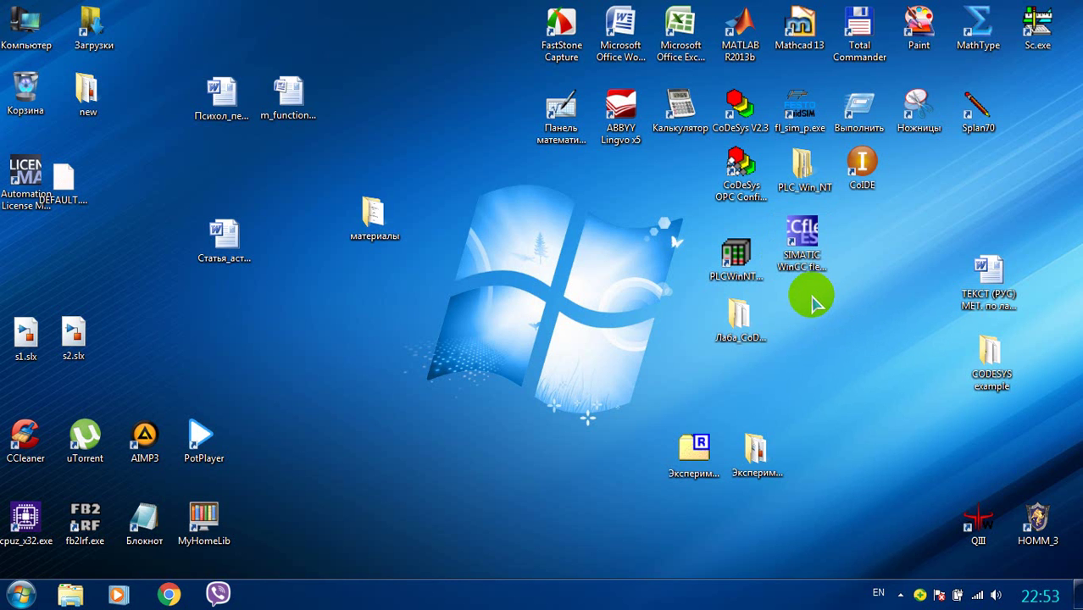
Launch SIMATIC WinCC flexible 2008 from its desktop shortcut
left_click(803, 258)
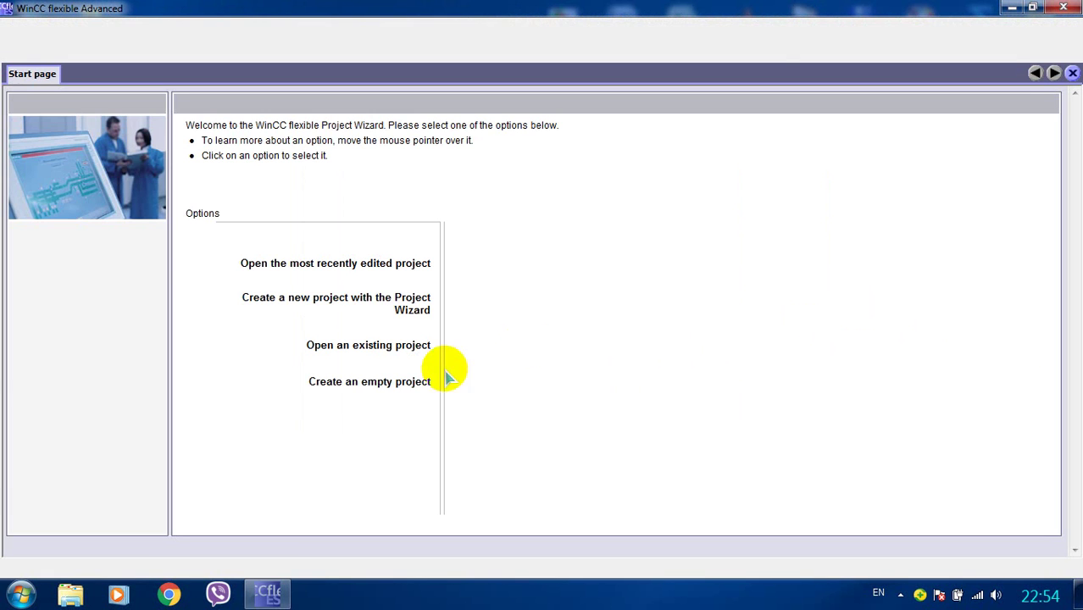
Create an empty project for a PC device running WinCC flexible Runtime
left_click(362, 384)
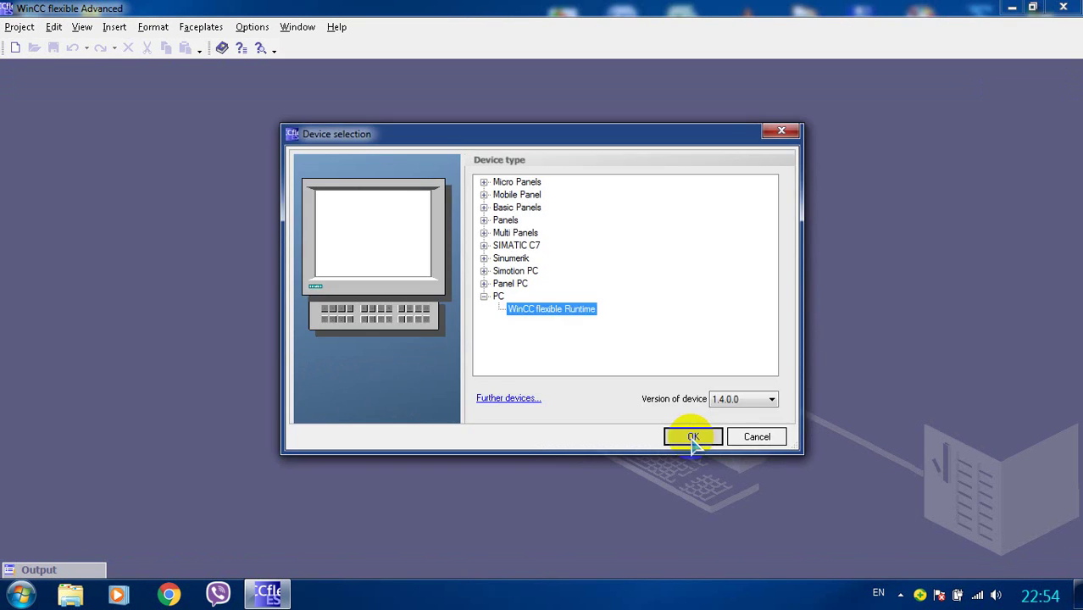
left_click(691, 439)
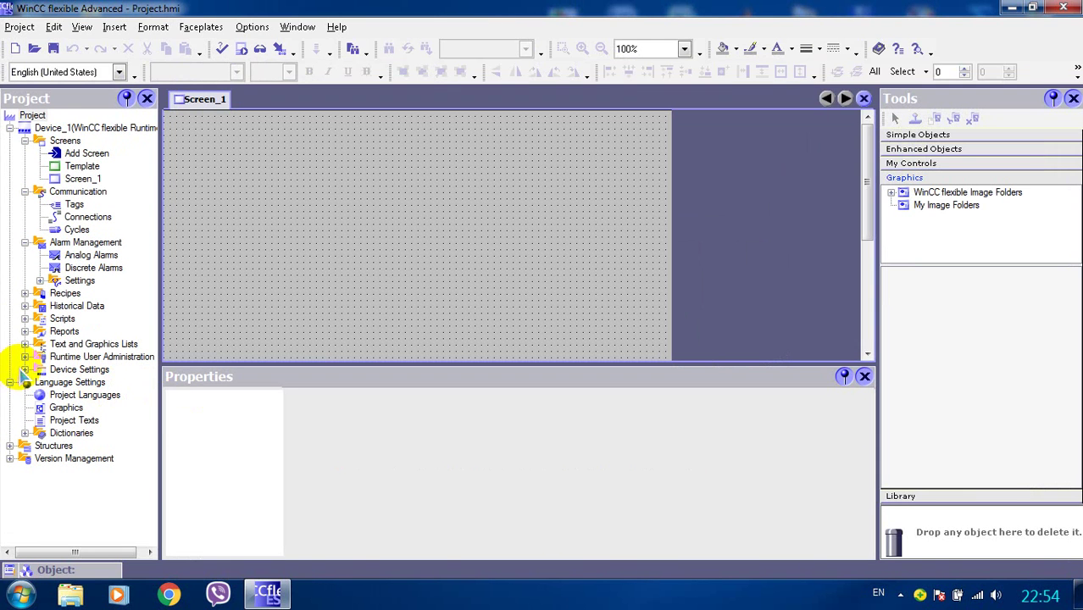
In Device Settings, turn off full-screen mode, set resolution to 800x600, and reopen Screen_1
left_click(25, 370)
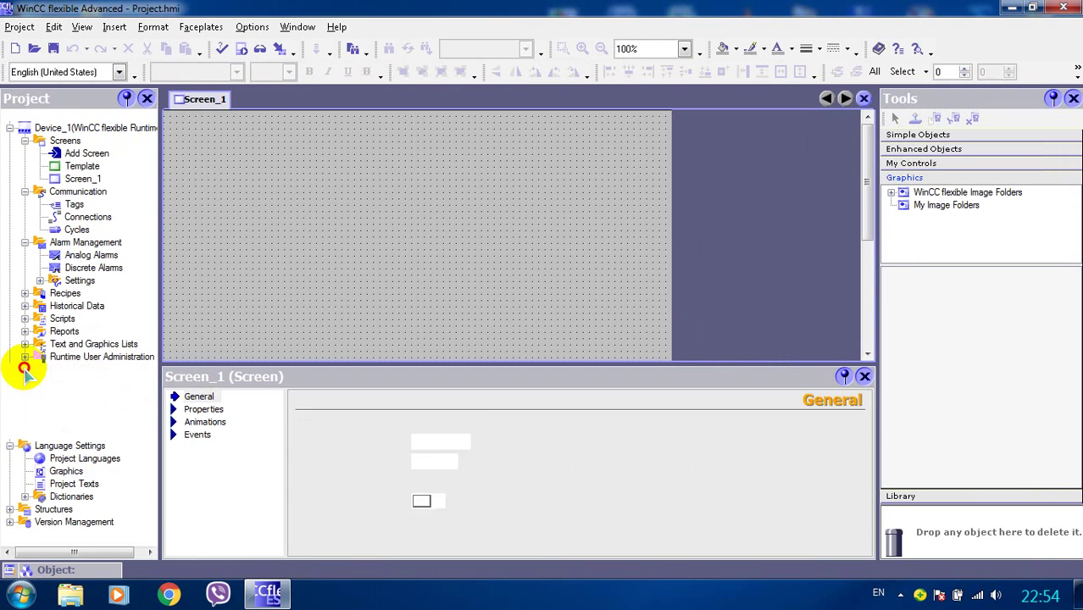
double_click(94, 382)
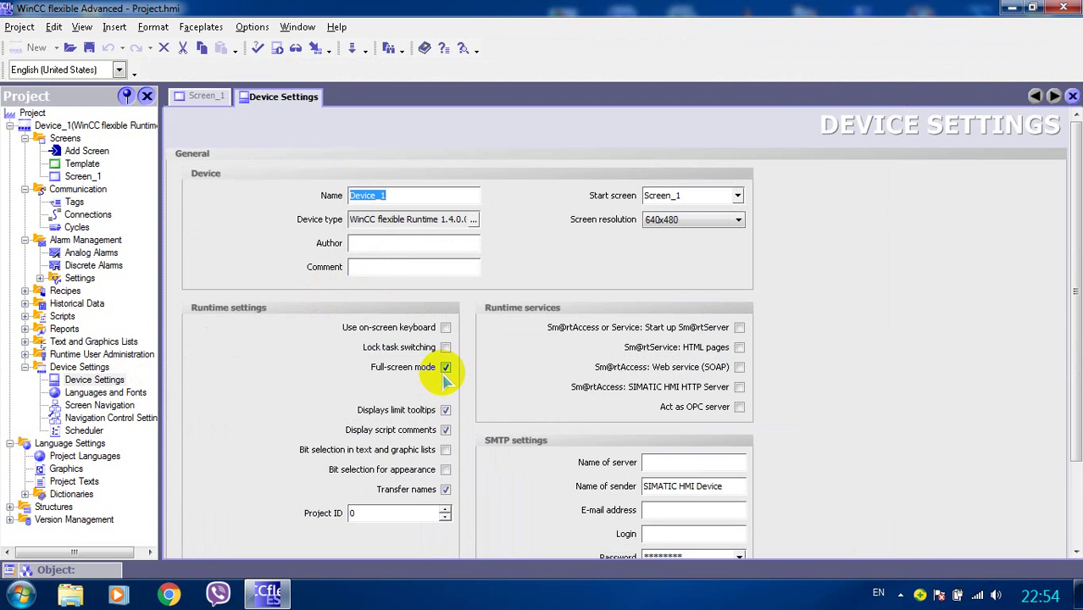
left_click(446, 367)
left_click(738, 220)
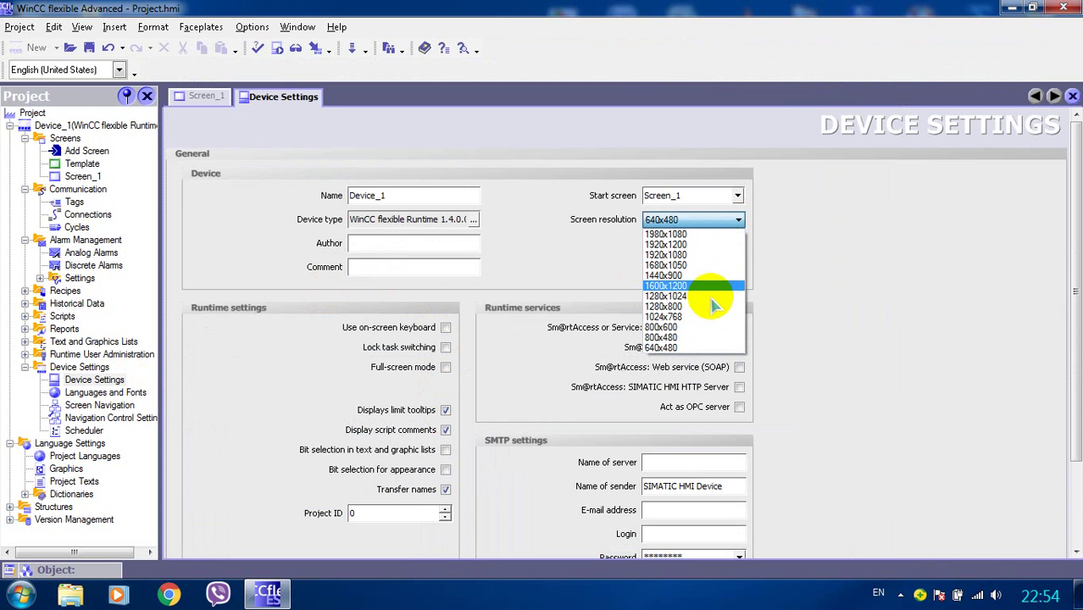
left_click(687, 328)
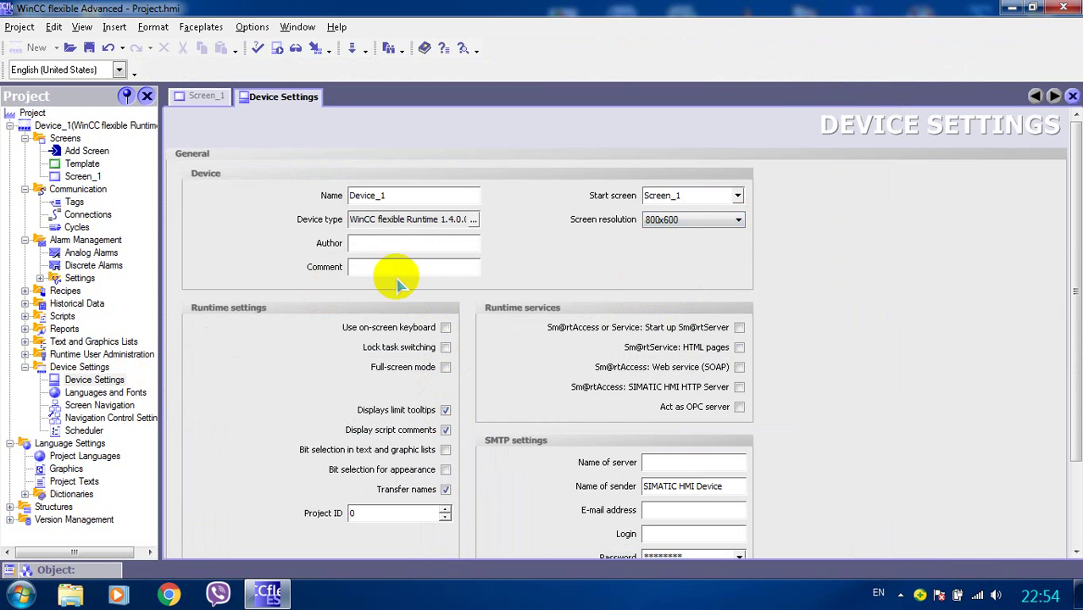
double_click(82, 176)
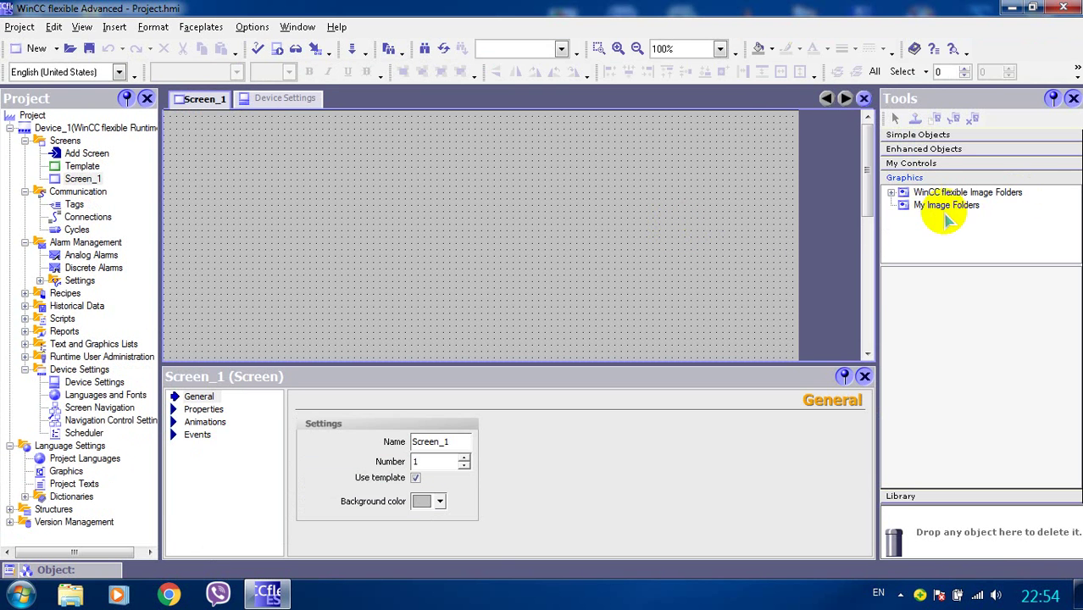
Browse the graphics to Symbol Factory Graphics > SymbolFactory 256 Colors > Controllers
left_click(893, 193)
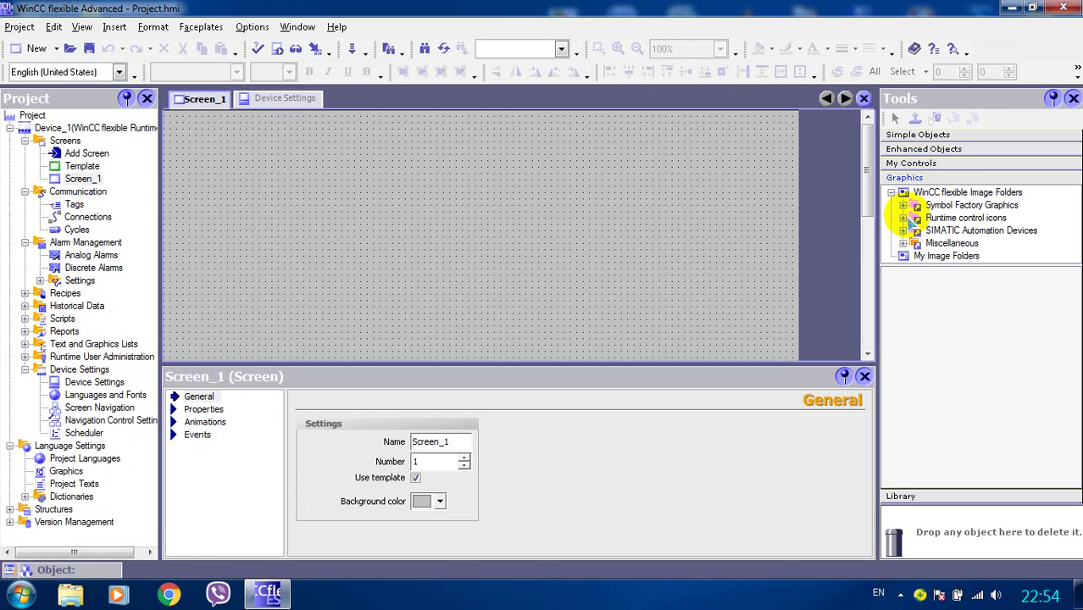
left_click(903, 205)
left_click(915, 243)
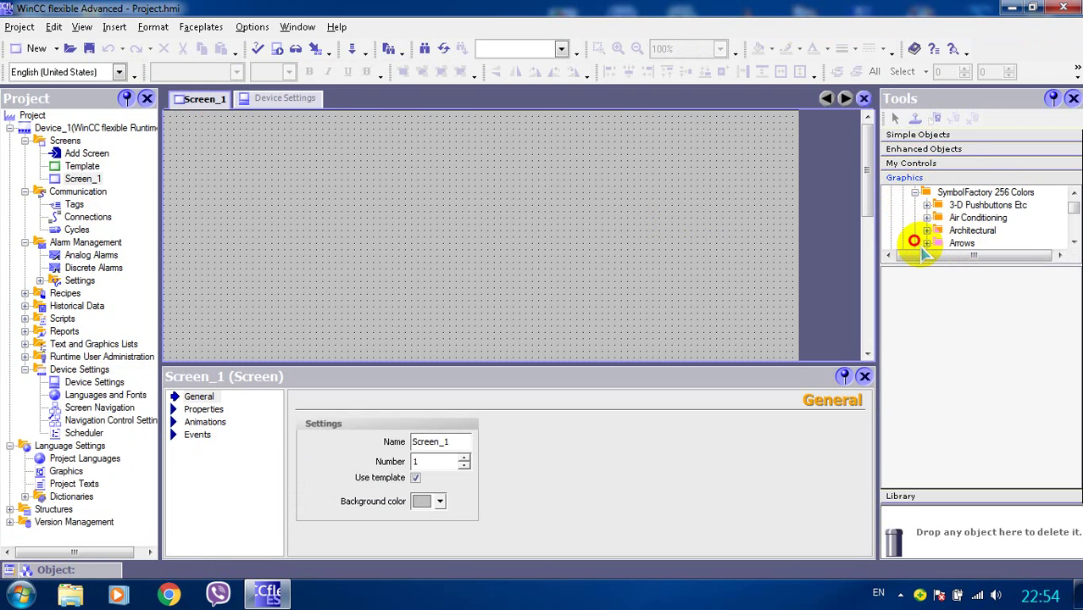
scroll(941, 238, "down", 3)
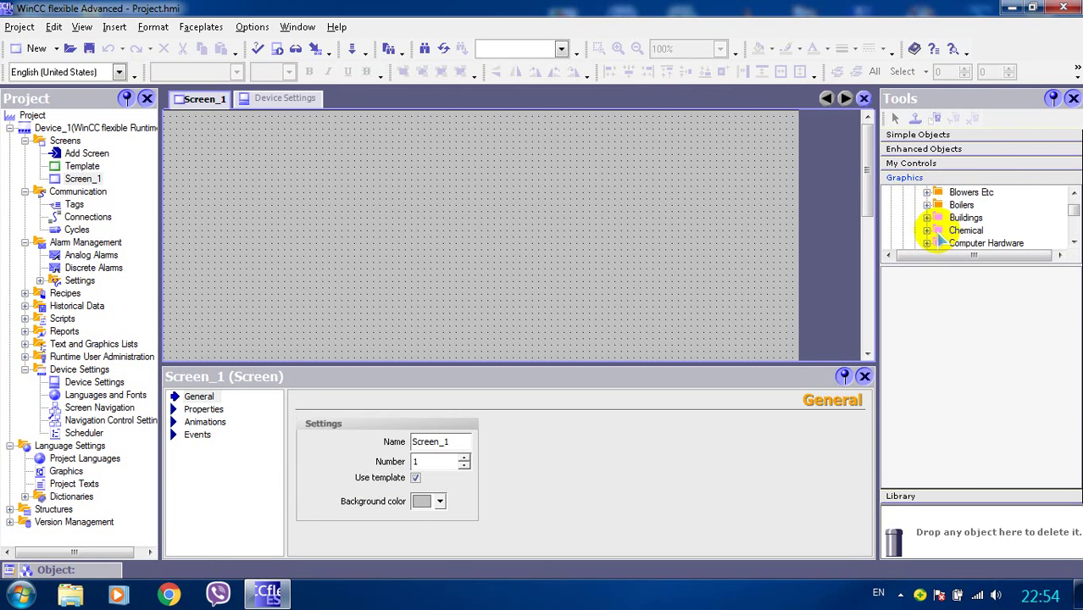
scroll(938, 242, "down", 1)
left_click(932, 243)
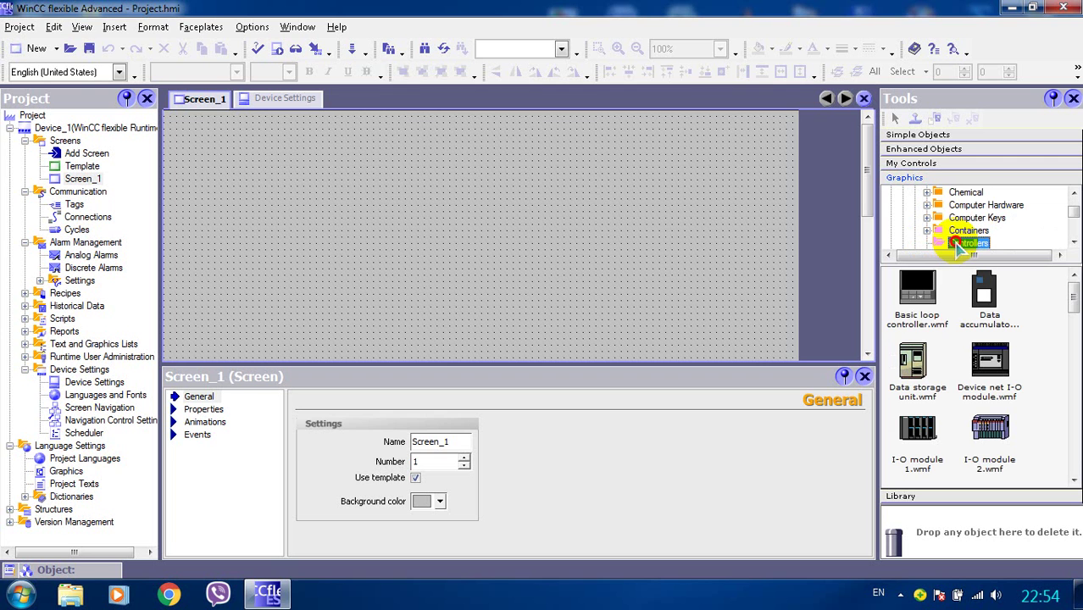
Drag the Basic loop controller onto Screen_1, move it near the top-left, and shrink it
left_click_drag(914, 293, 243, 195)
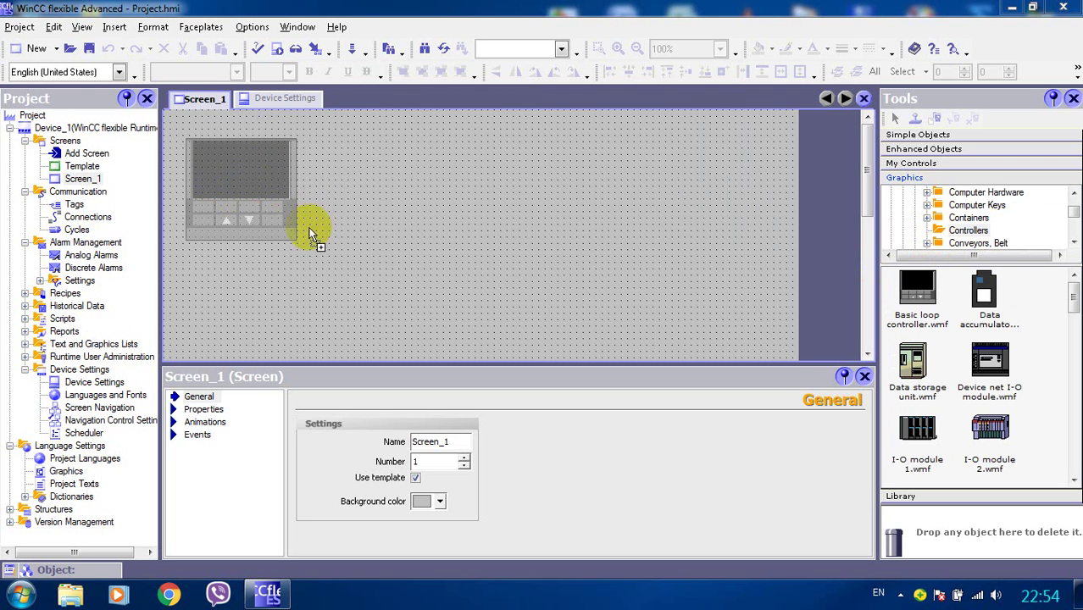
left_click_drag(301, 246, 303, 242)
left_click_drag(297, 240, 267, 185)
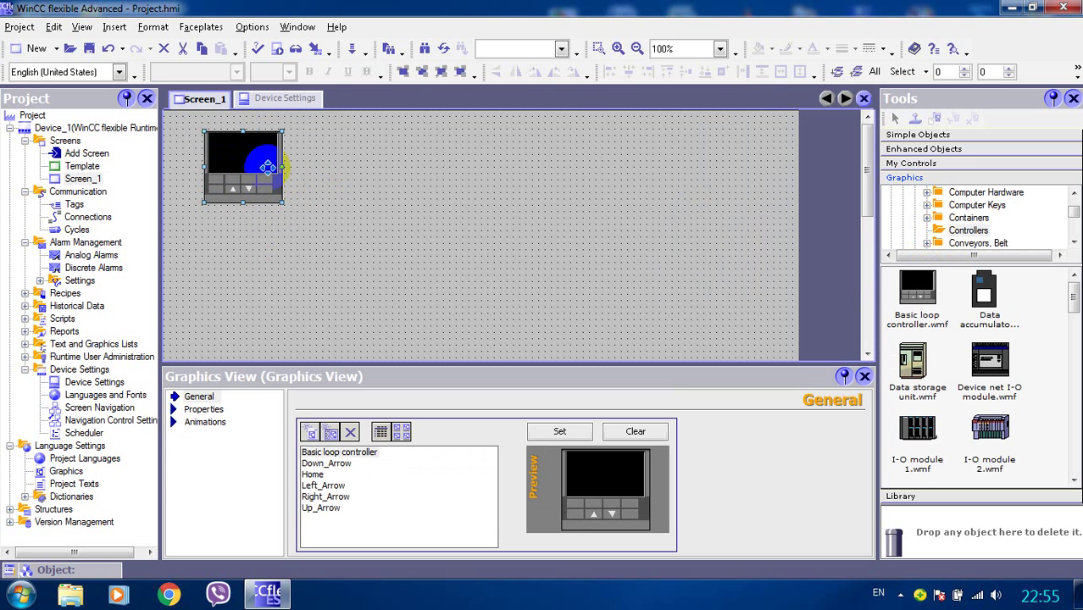
Use Create Faceplate on the Basic loop controller graphic to make Faceplate_1
right_click(269, 172)
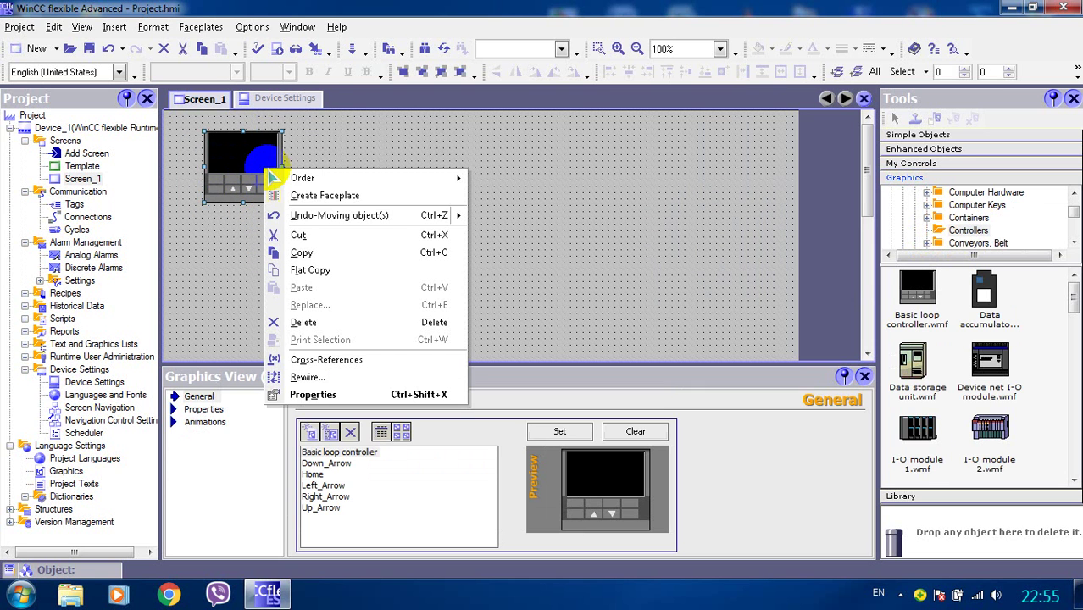
left_click(340, 196)
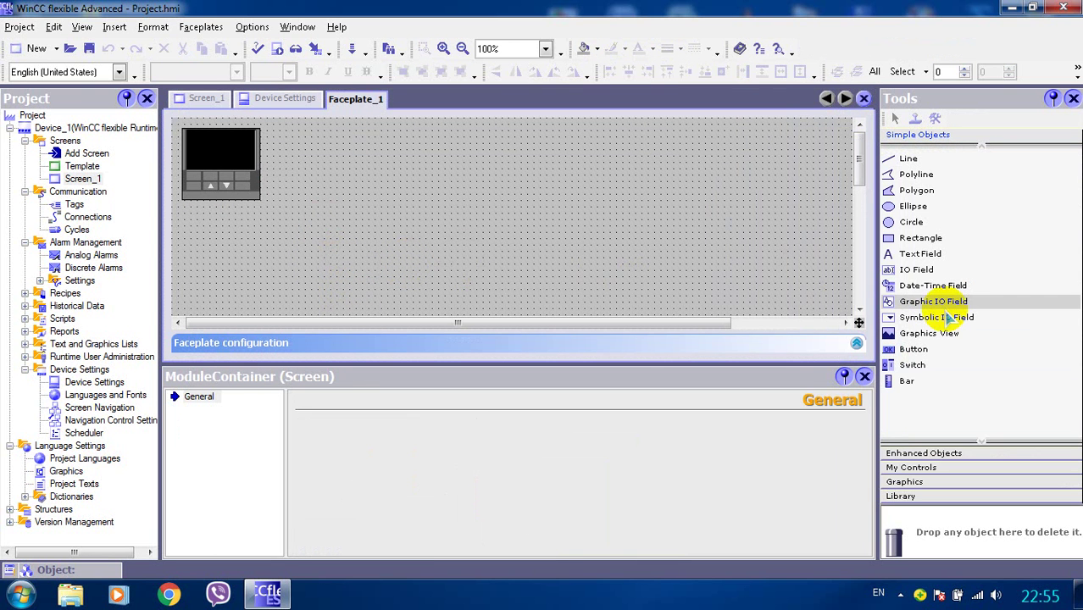
Draw Button_1, labelled Text, at Faceplate_1's top-left over the controller graphic
left_click(916, 350)
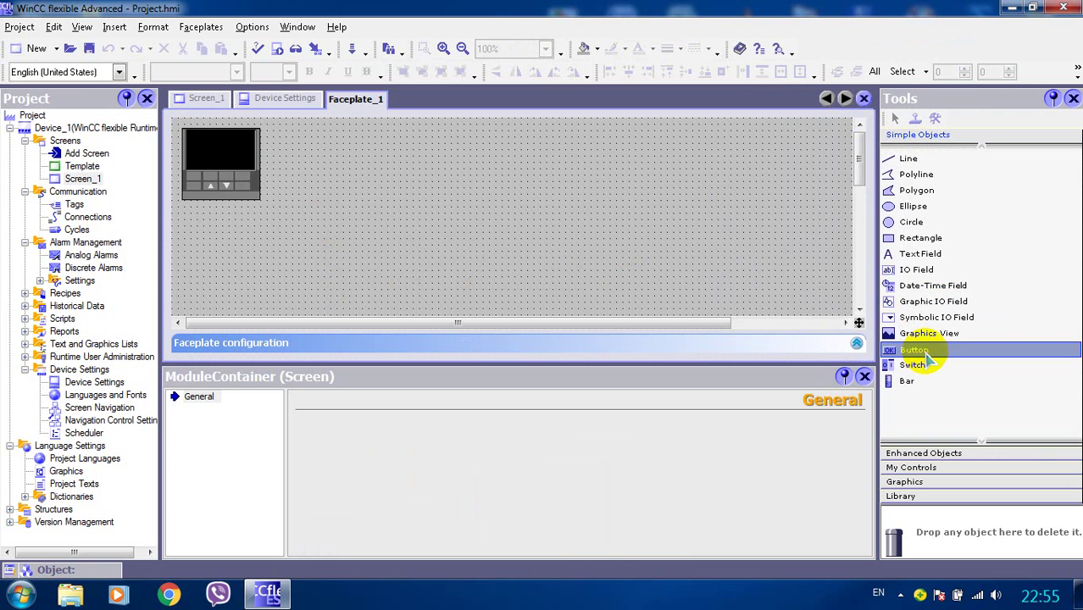
mouse_move(302, 161)
left_mouse_down()
mouse_move(375, 227)
mouse_move(286, 179)
mouse_move(241, 172)
mouse_move(252, 181)
mouse_move(182, 203)
mouse_move(179, 164)
left_mouse_up()
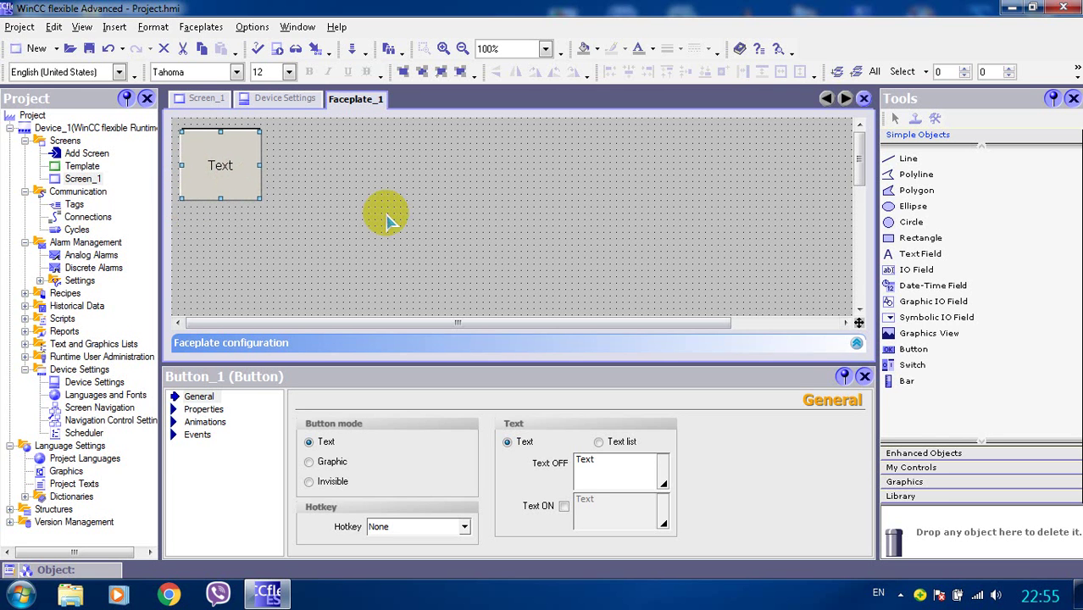
Give Button_1's Click event SetBit on a newly created Bool tag, Tag_1
left_click(199, 436)
left_click(208, 447)
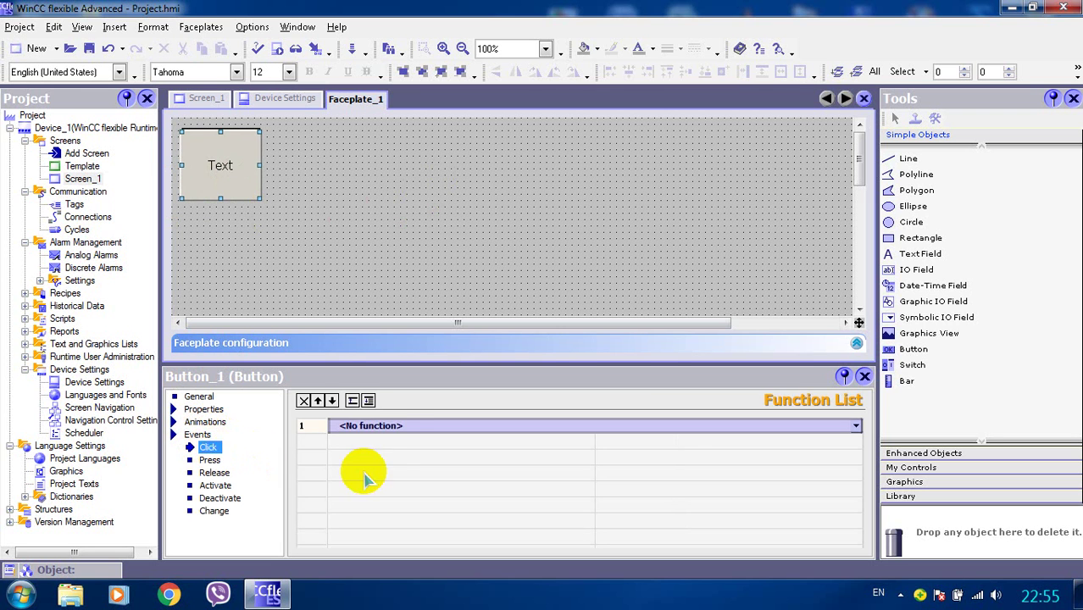
left_click(394, 427)
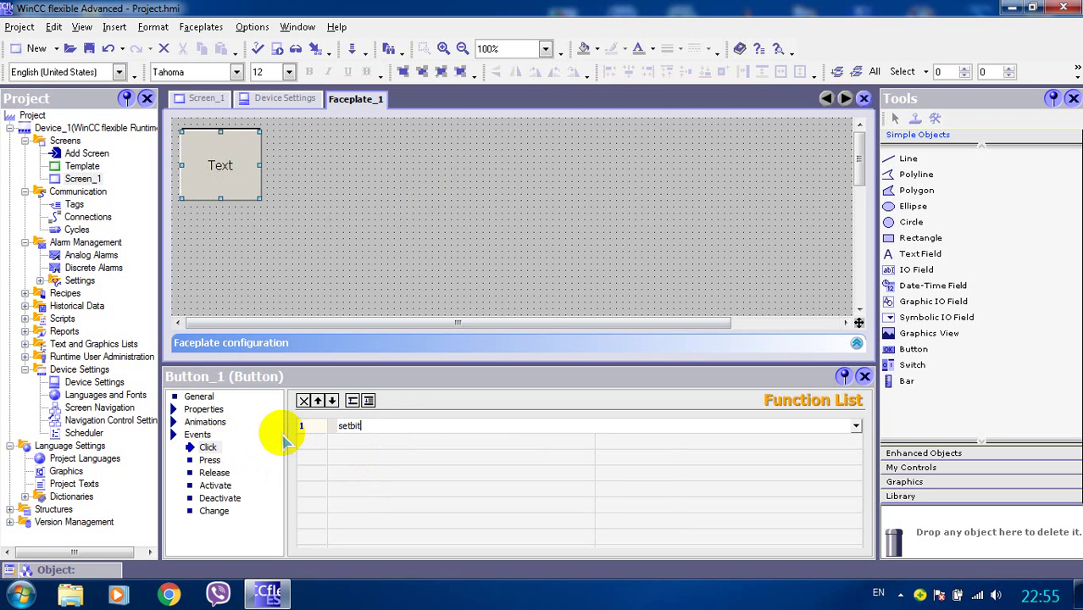
key("Return")
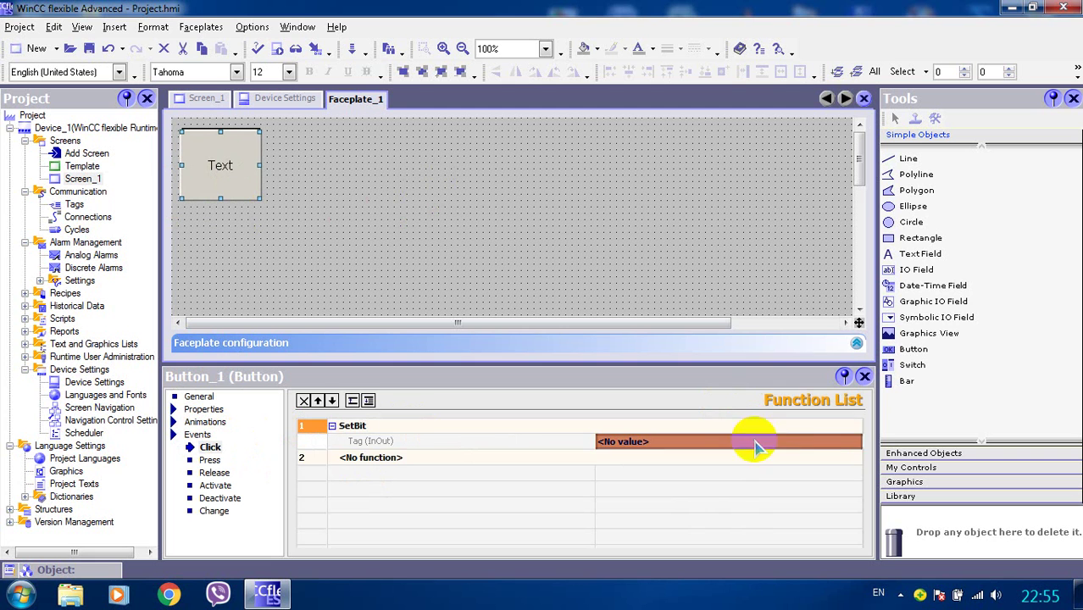
left_click(847, 442)
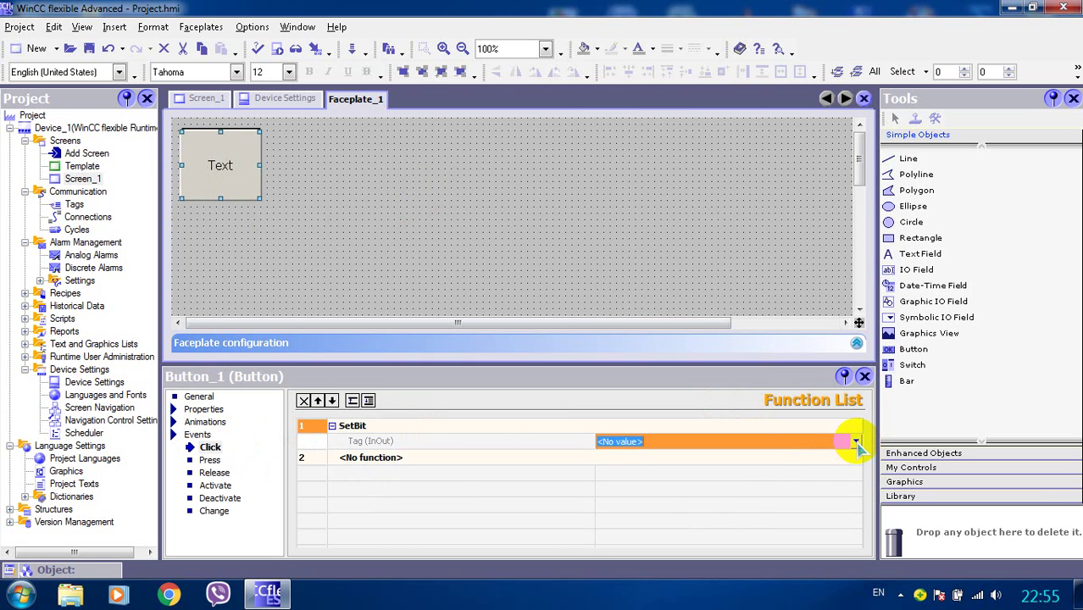
left_click(856, 442)
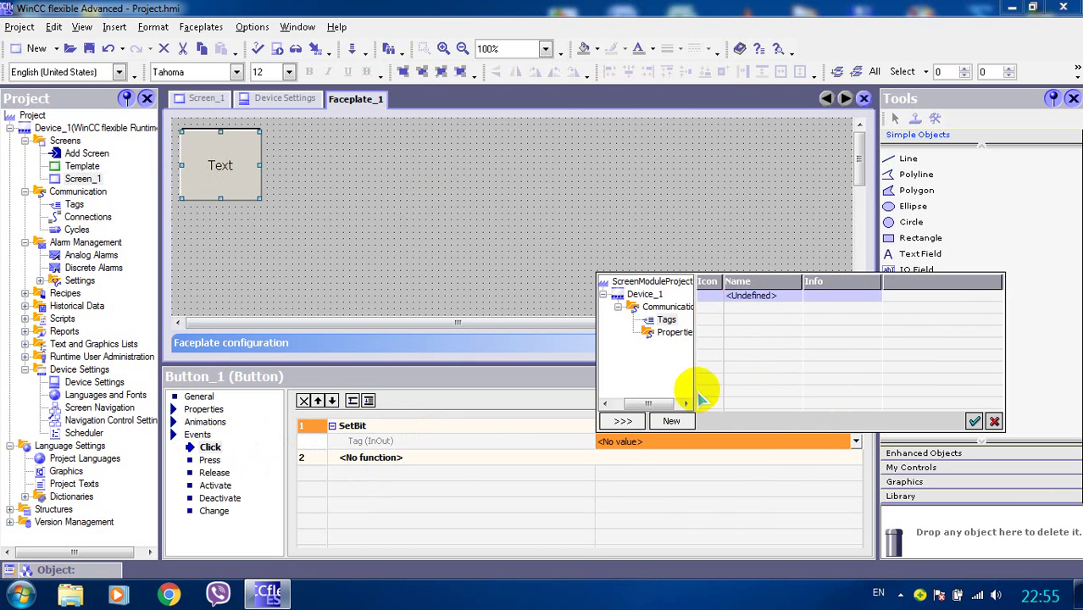
left_click(672, 422)
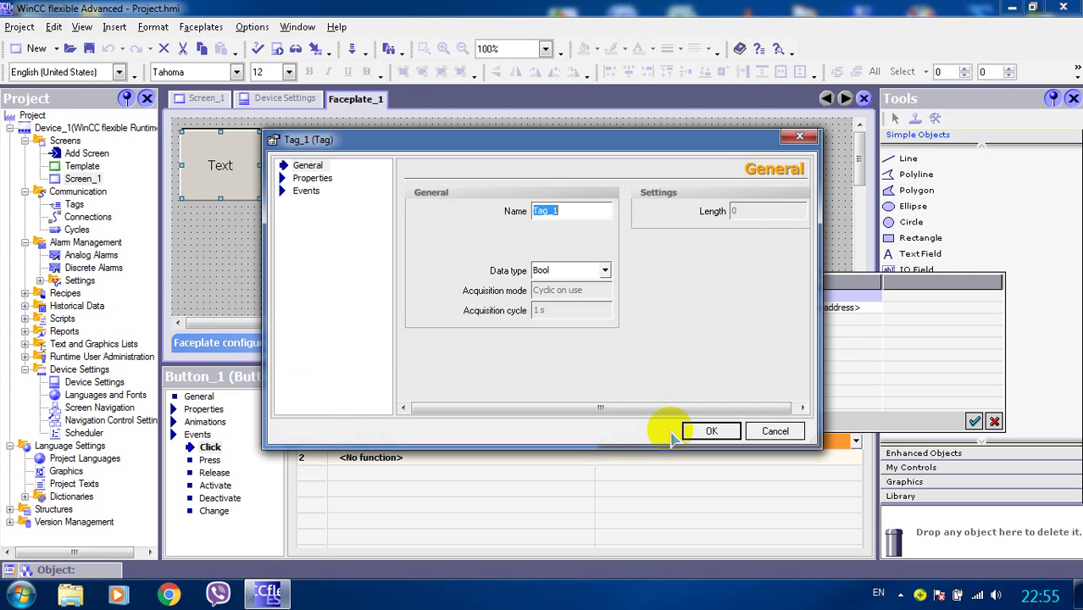
left_click(711, 431)
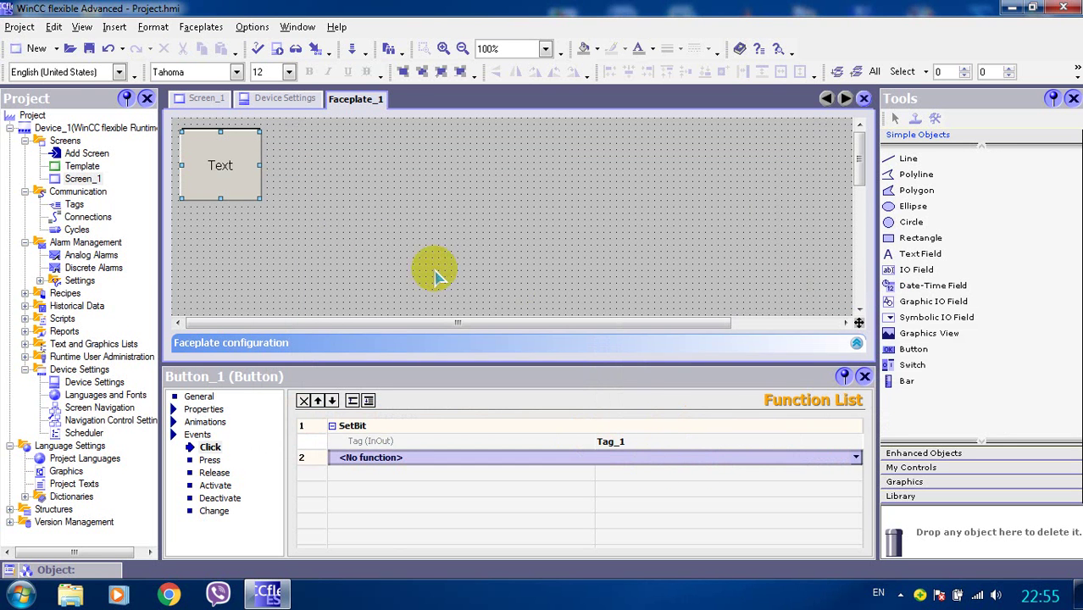
Set Button_1's mode to Invisible in its general settings
left_click(201, 398)
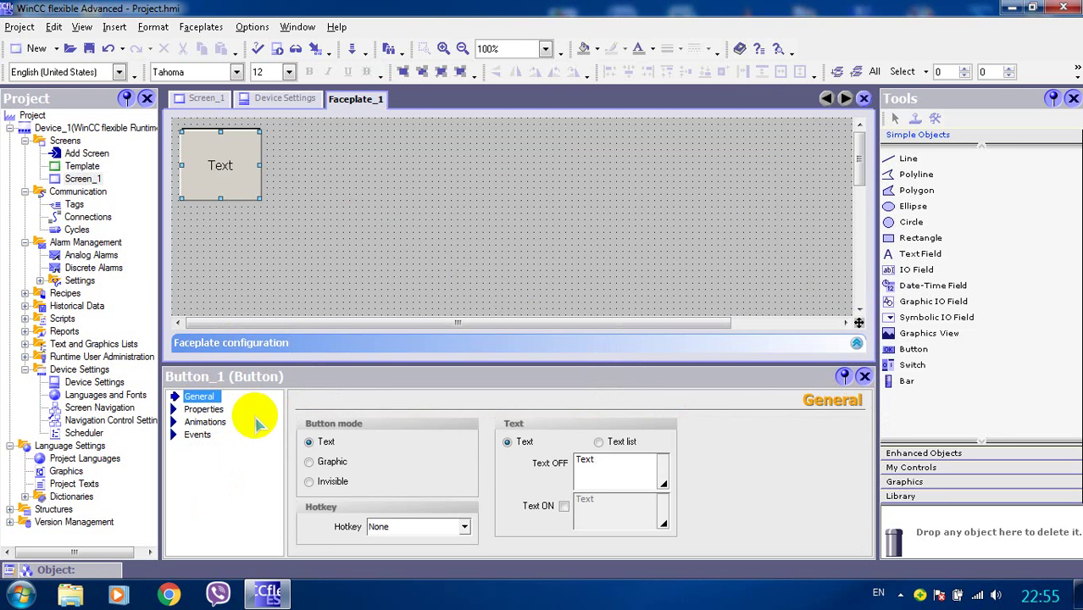
left_click(327, 481)
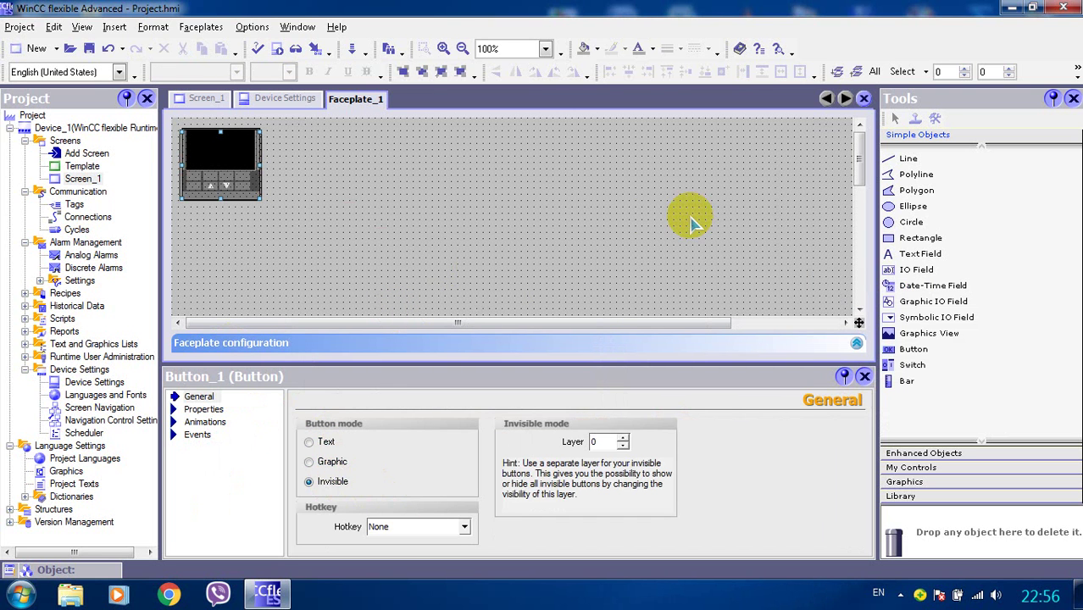
left_click(767, 269)
Draw white Rectangle_1 from the faceplate's top-left and send it behind the controller image
left_click(953, 238)
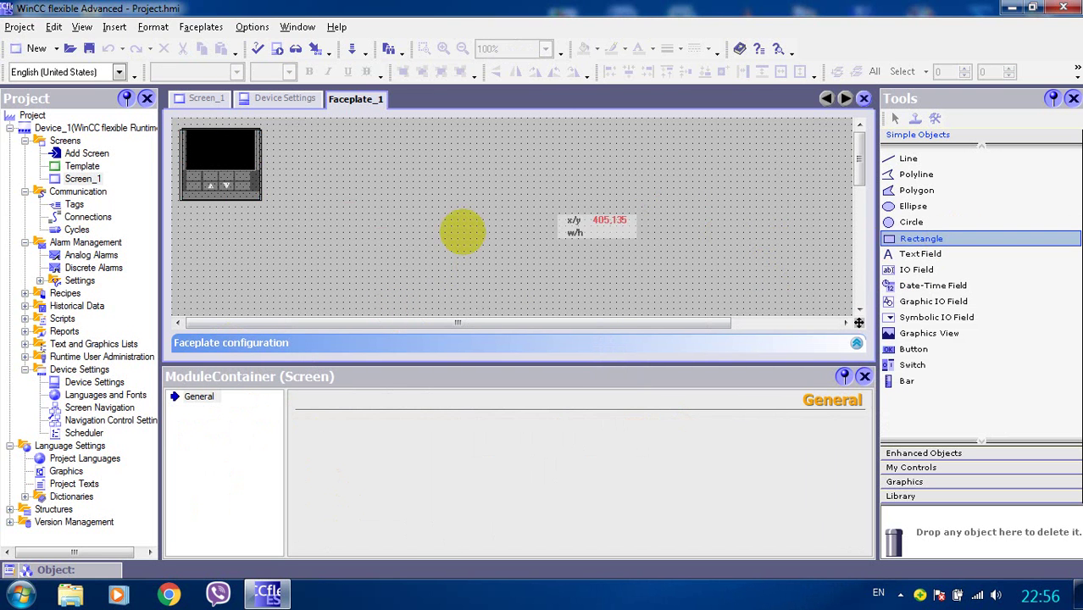
left_click_drag(407, 284, 176, 121)
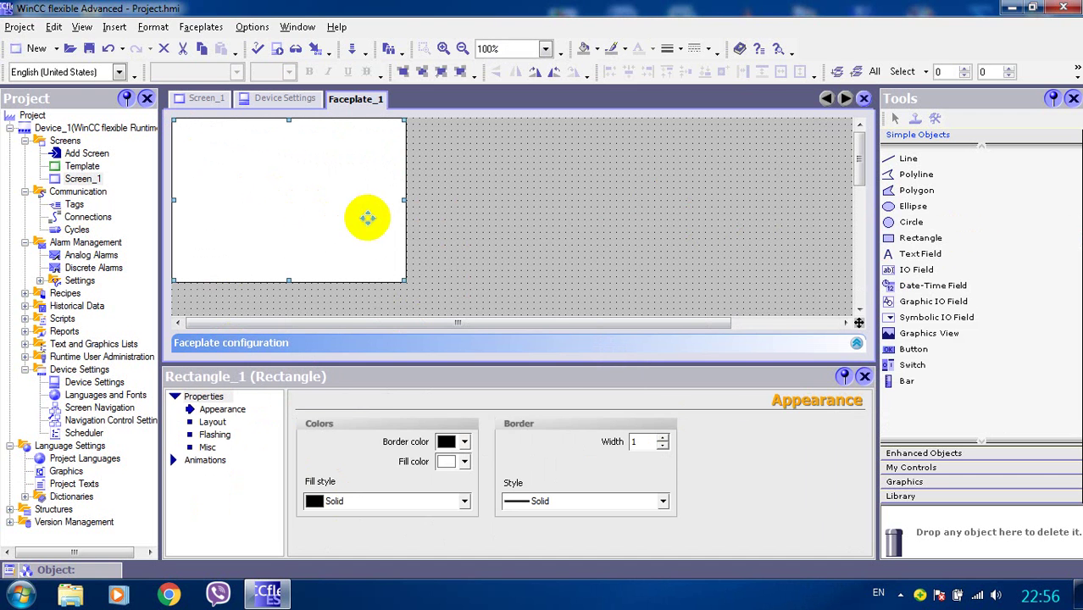
right_click(351, 194)
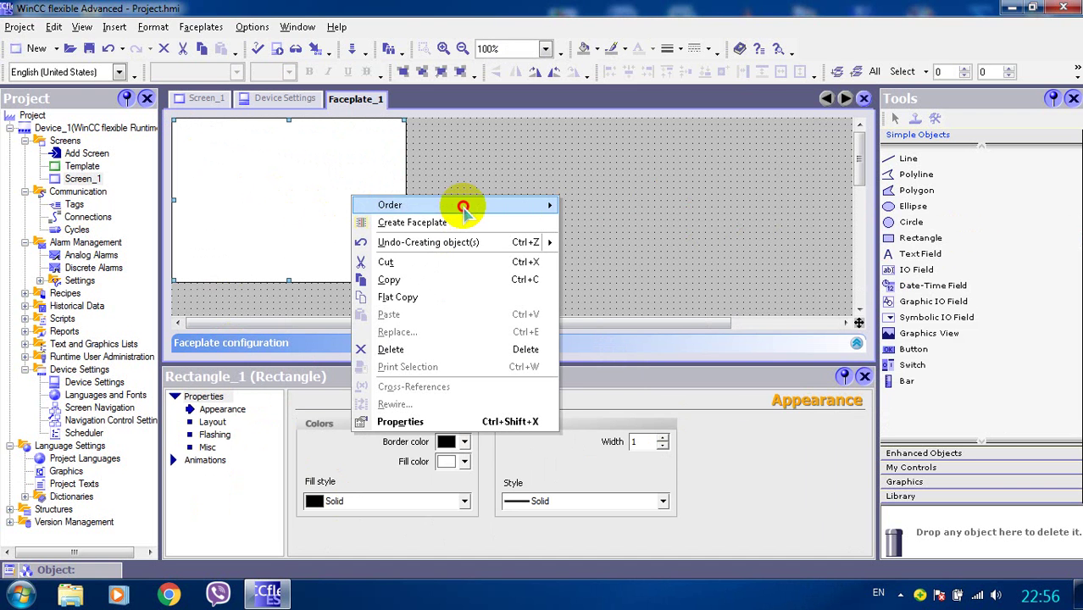
mouse_move(463, 209)
left_click(649, 259)
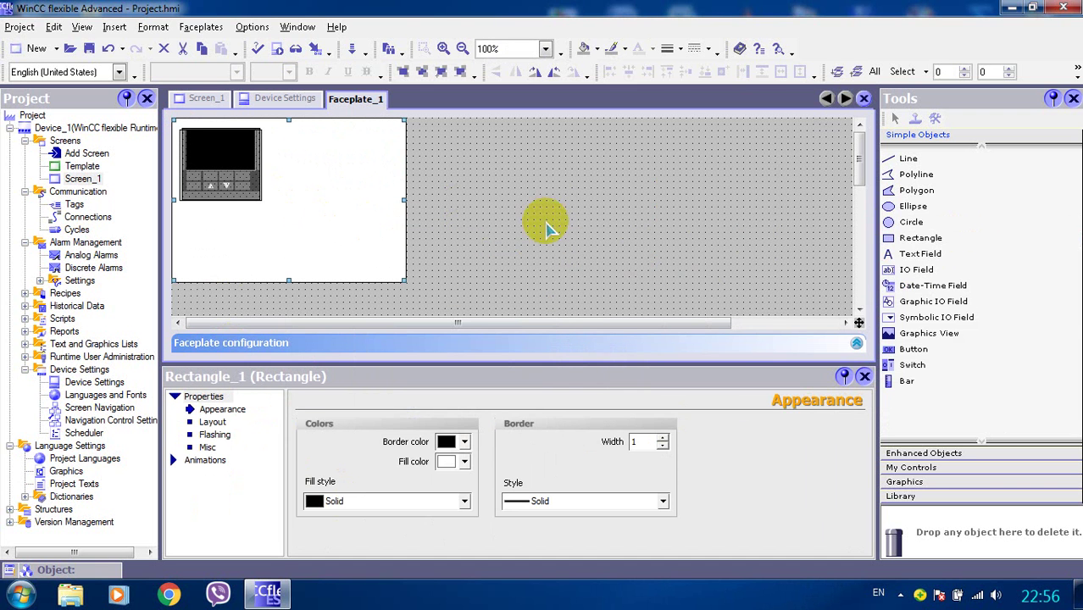
Add a text field right of the image reading 'Controller menu:' with lines 1., 2., 3
left_click(932, 254)
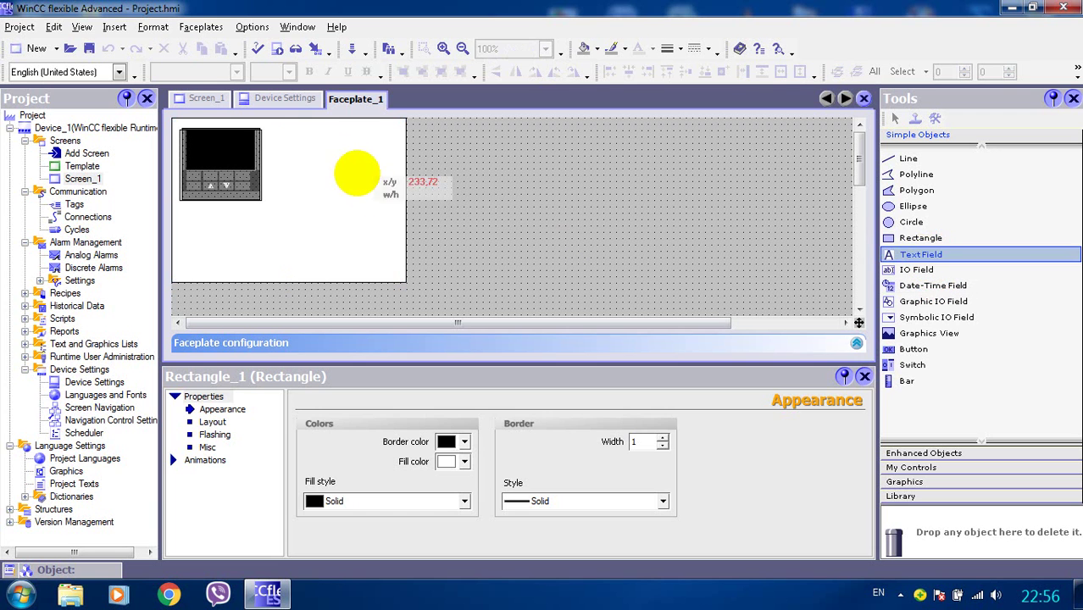
left_click_drag(289, 139, 314, 151)
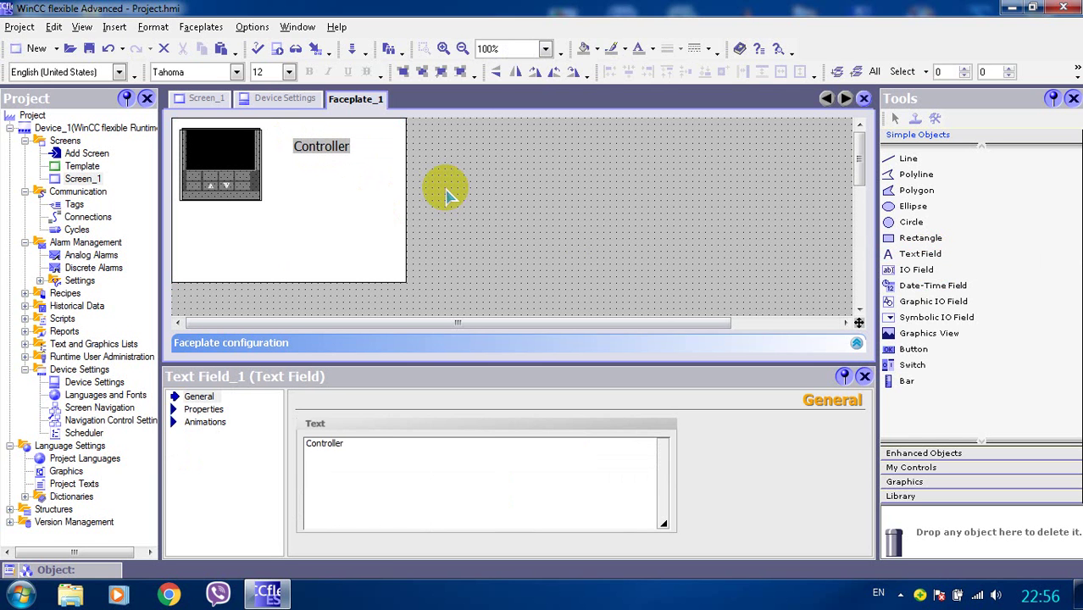
type("u:")
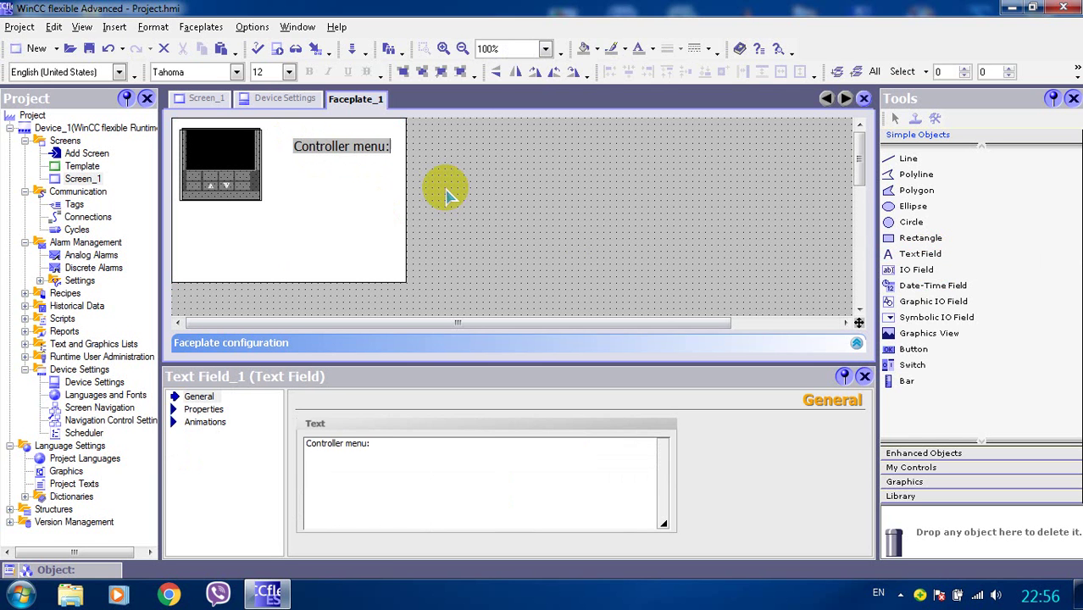
key("Return")
type("1.")
key("Return")
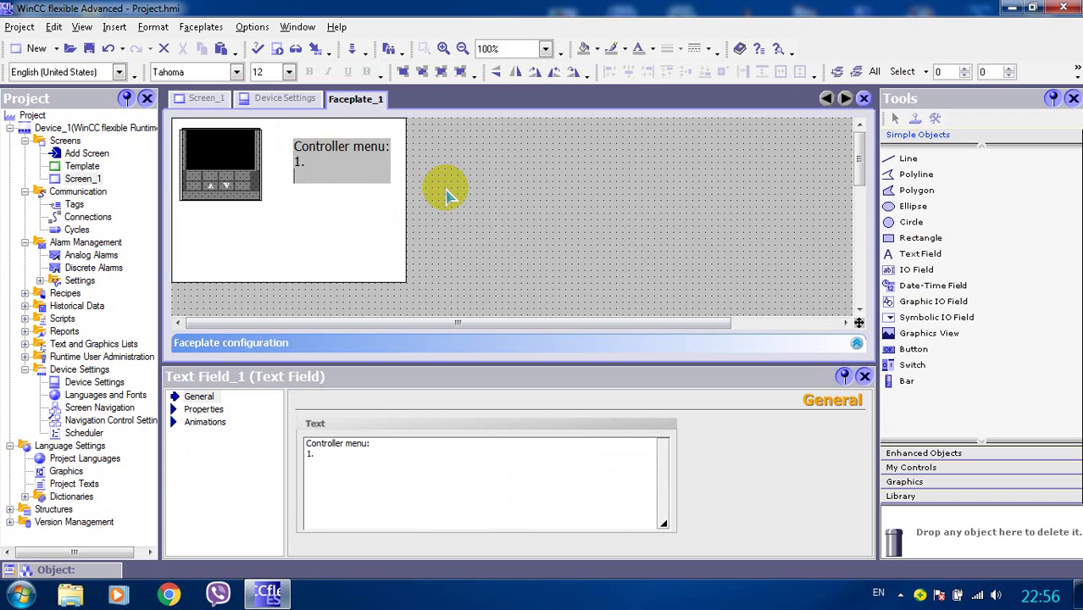
type("2.")
key("Return")
type("3.")
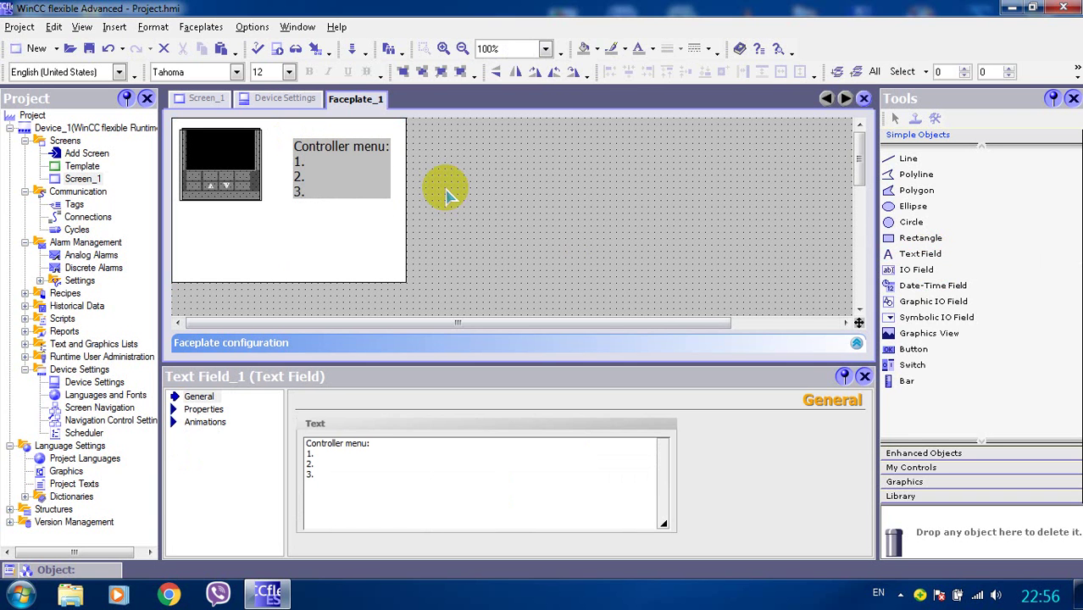
left_click(447, 192)
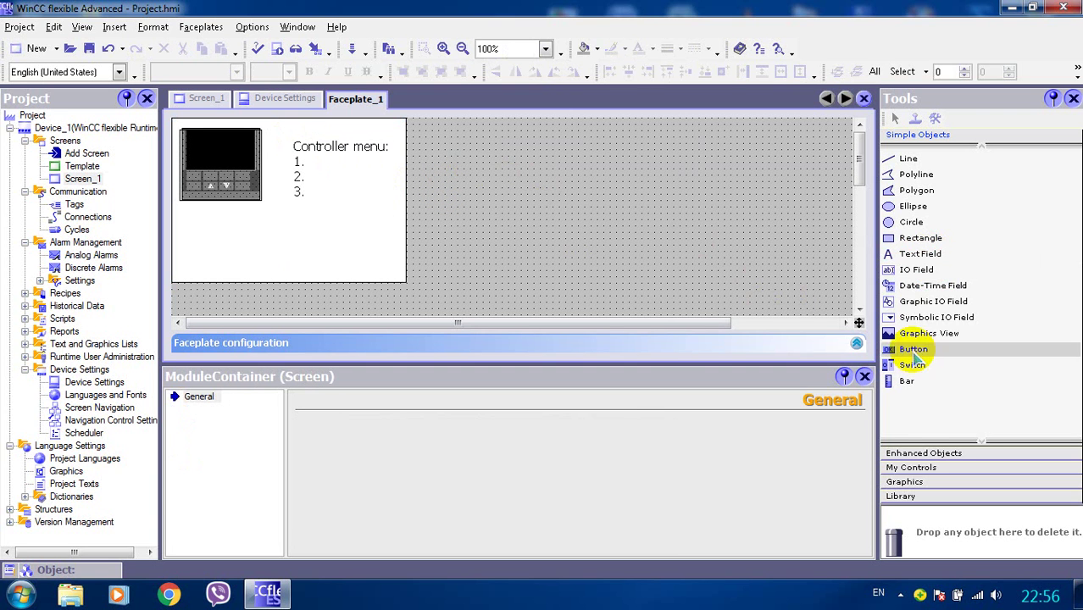
Place a wider button below the menu text and label it Quit
left_click_drag(913, 349, 293, 240)
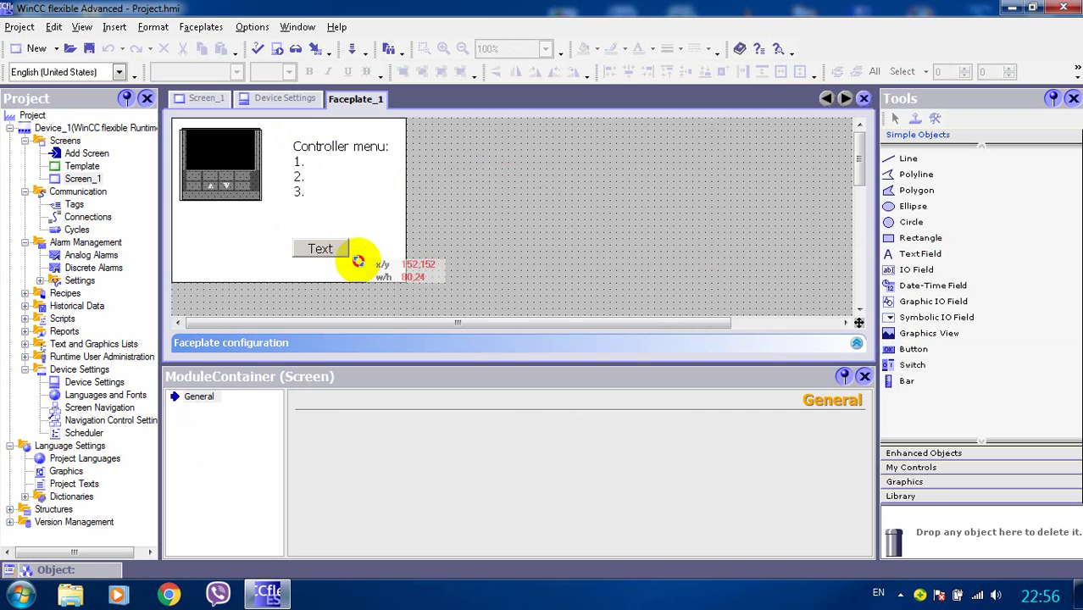
left_click_drag(355, 259, 380, 267)
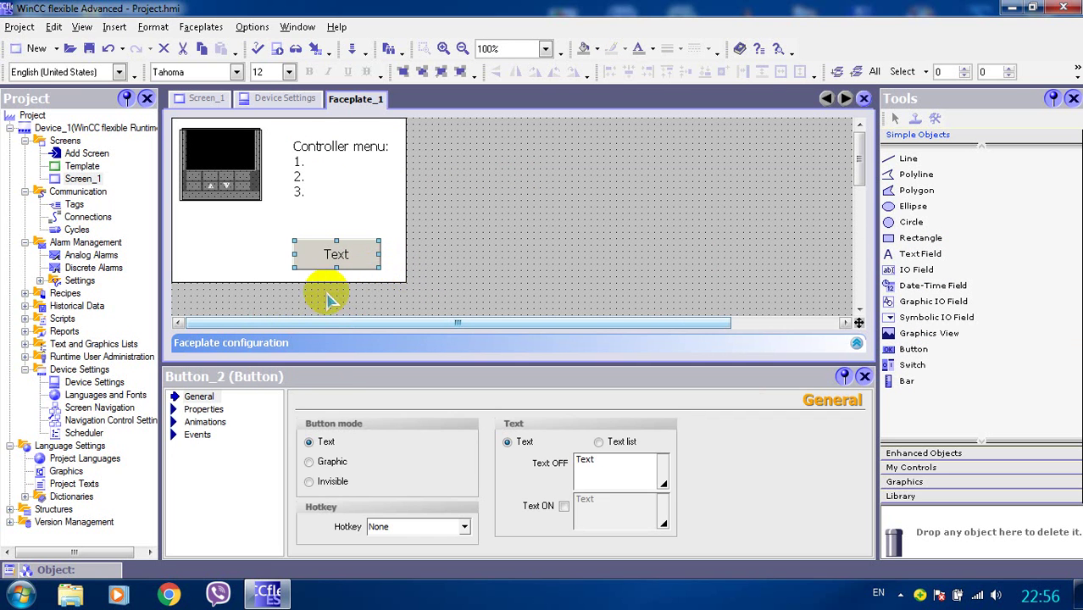
left_click(577, 462)
type("Quit")
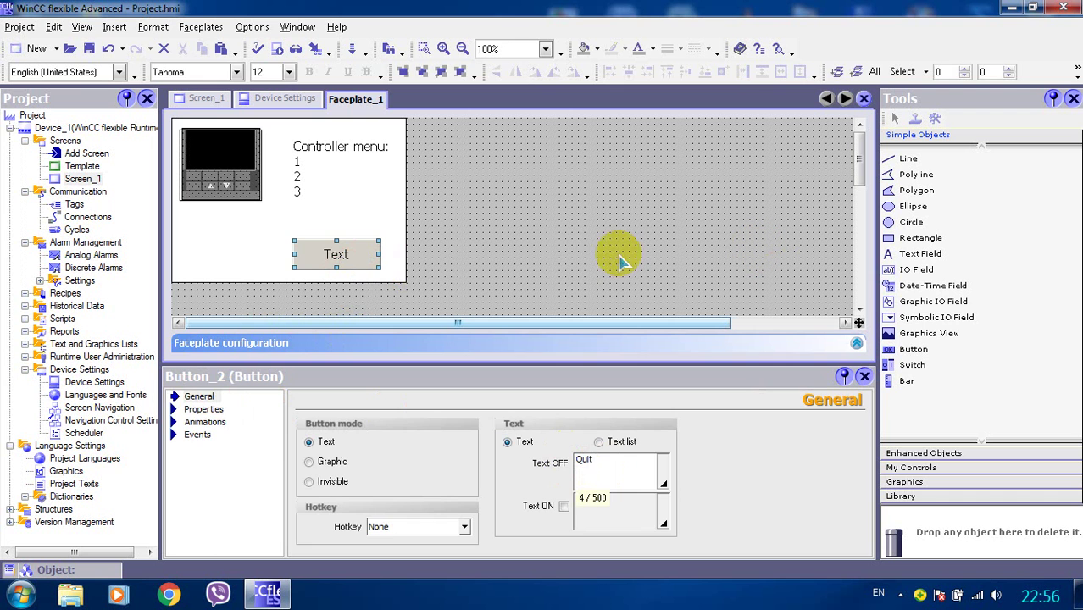
left_click(634, 283)
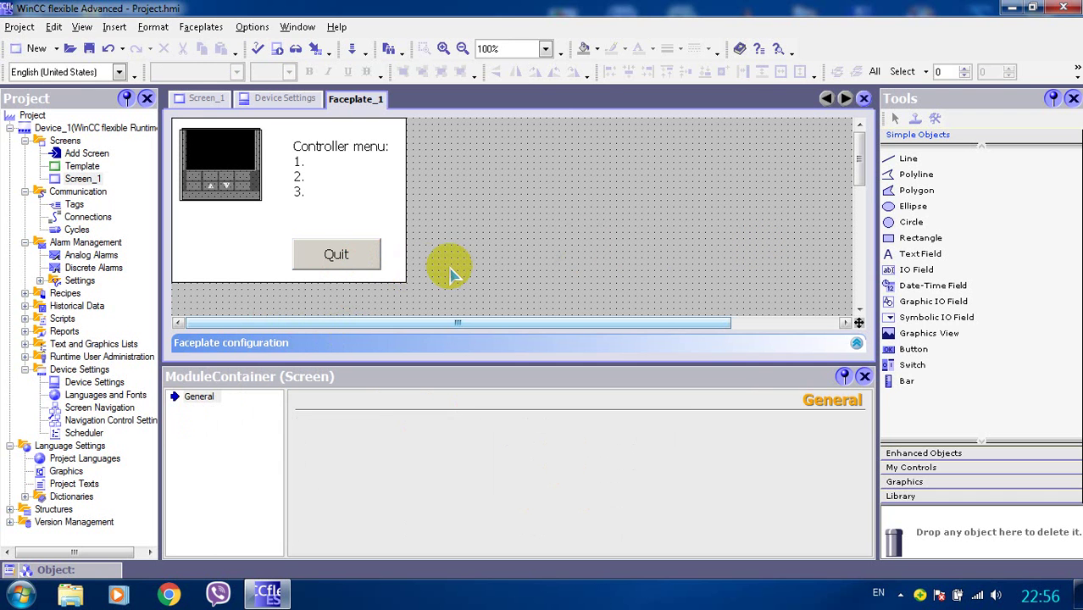
Add ResetBit on Tag_1 to the Quit button's Click event
left_click(360, 255)
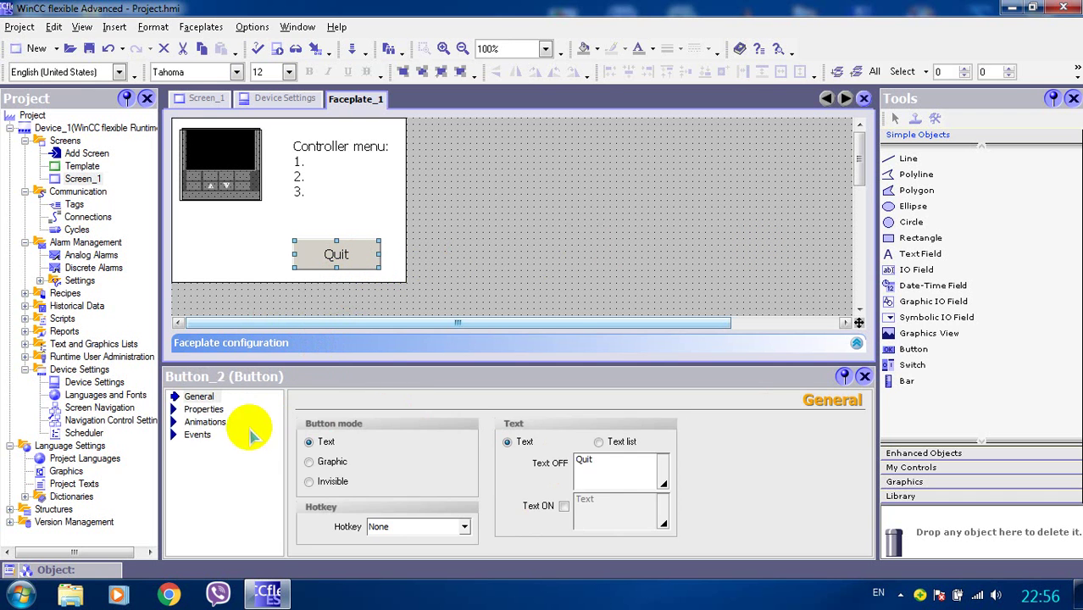
left_click(200, 435)
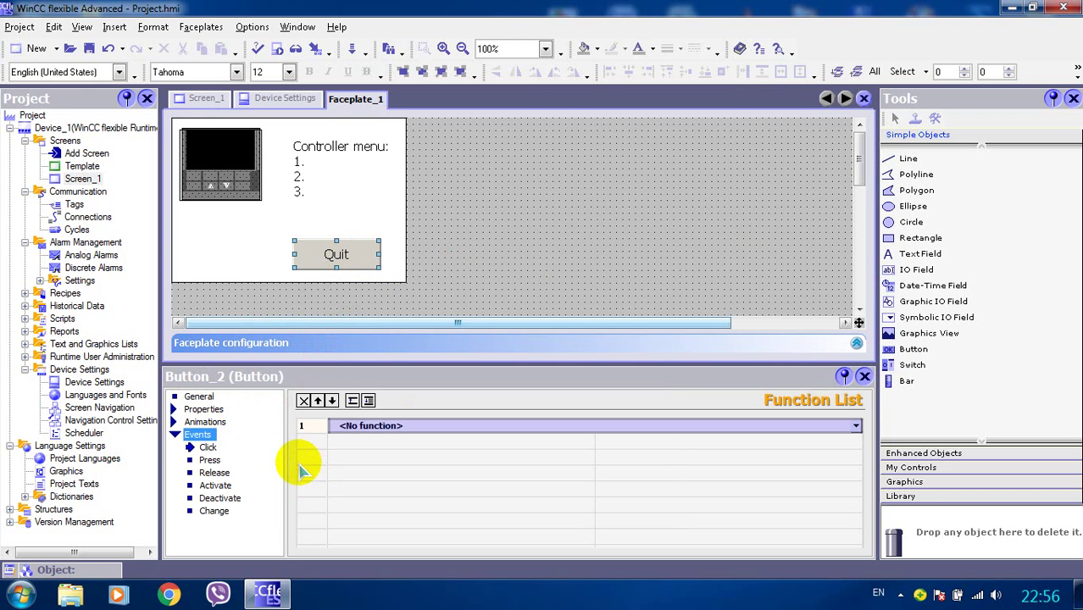
left_click(381, 426)
left_click(296, 426)
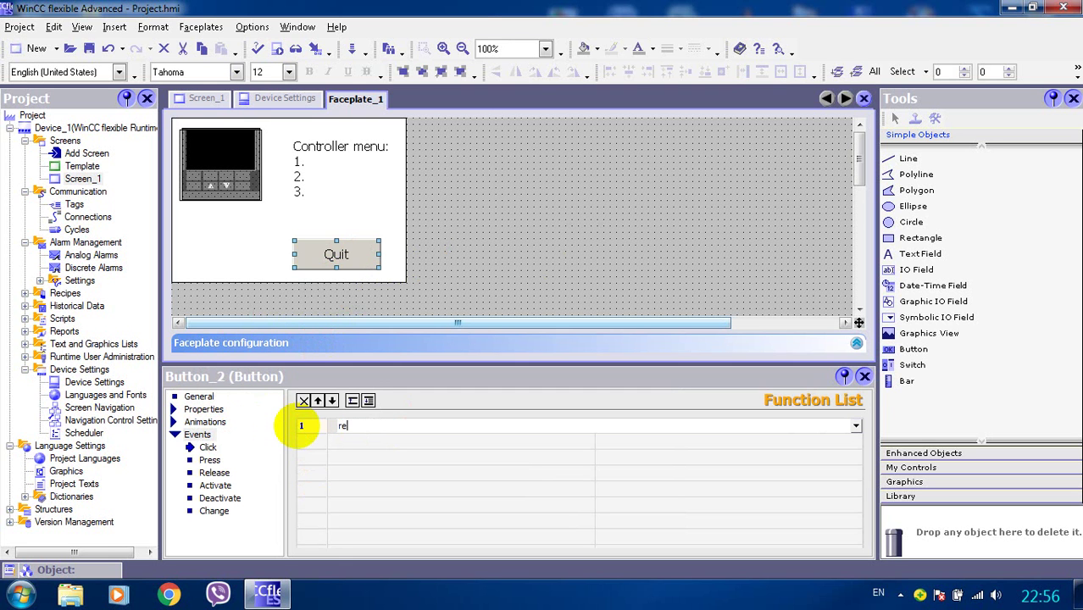
type("resetbit")
key("Return")
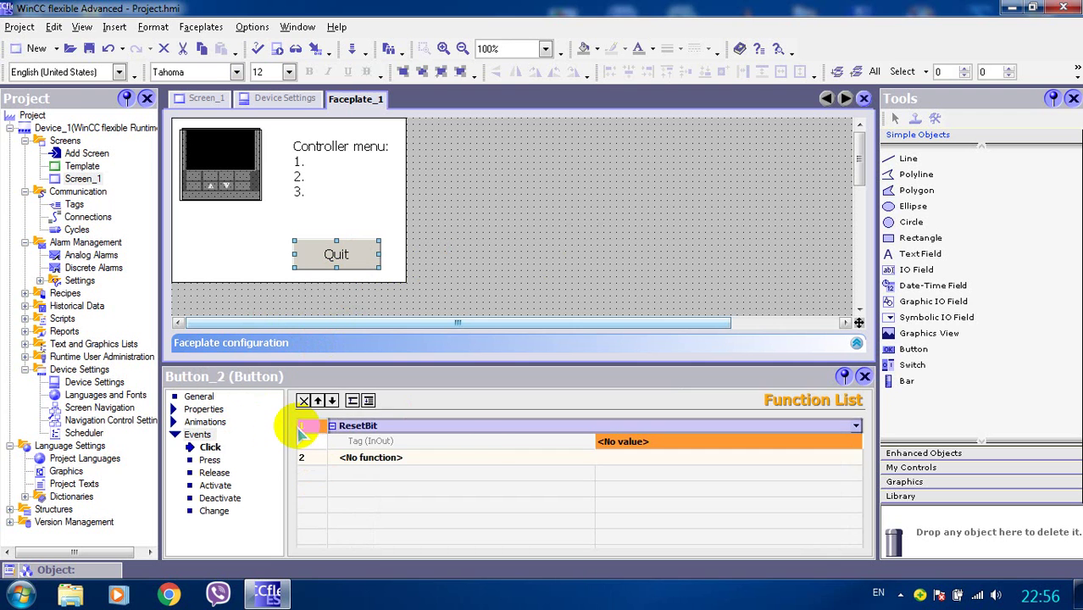
left_click(851, 441)
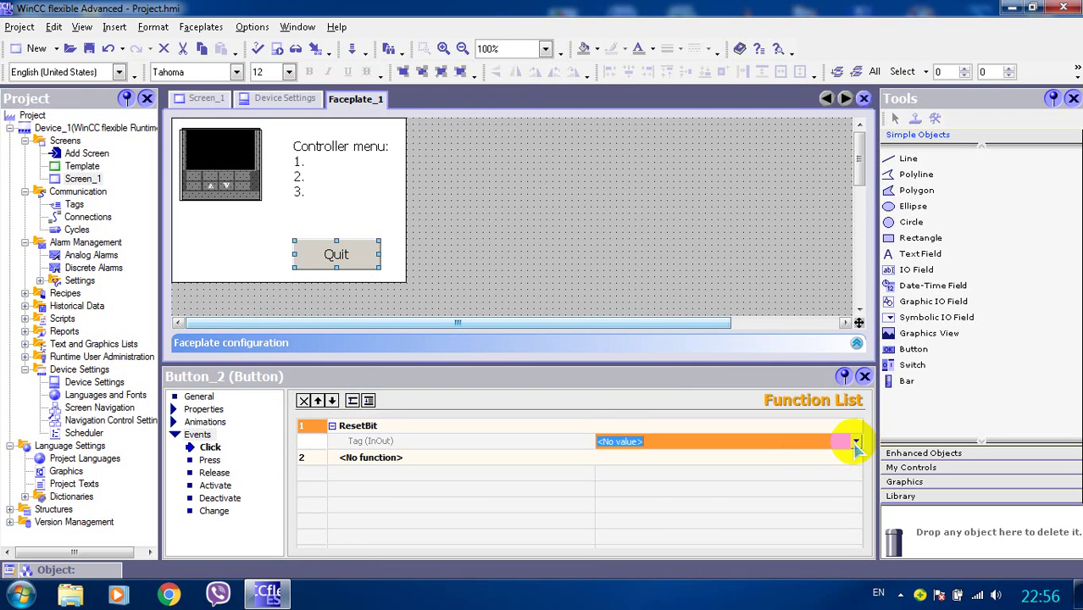
left_click(856, 442)
left_click(747, 308)
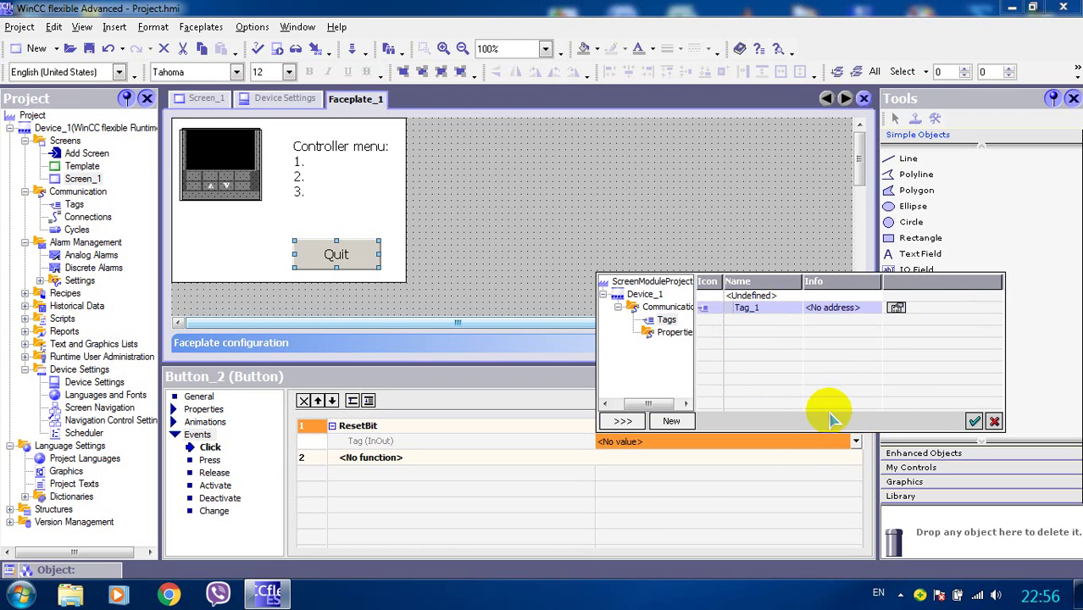
left_click(973, 423)
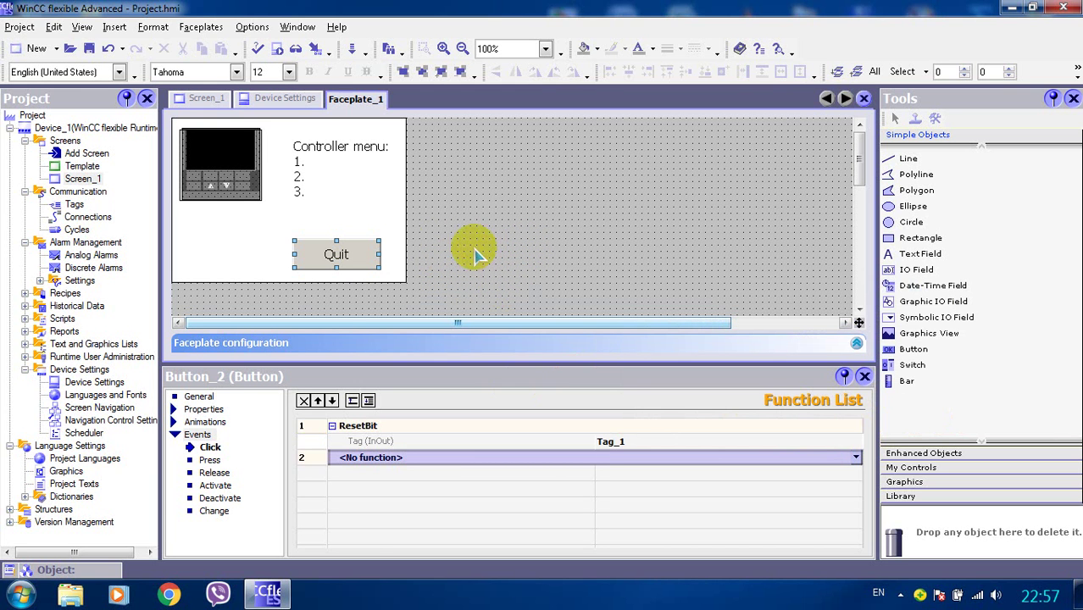
Make the white background rectangle visible when the Tag_1 bit is set
left_click(259, 223)
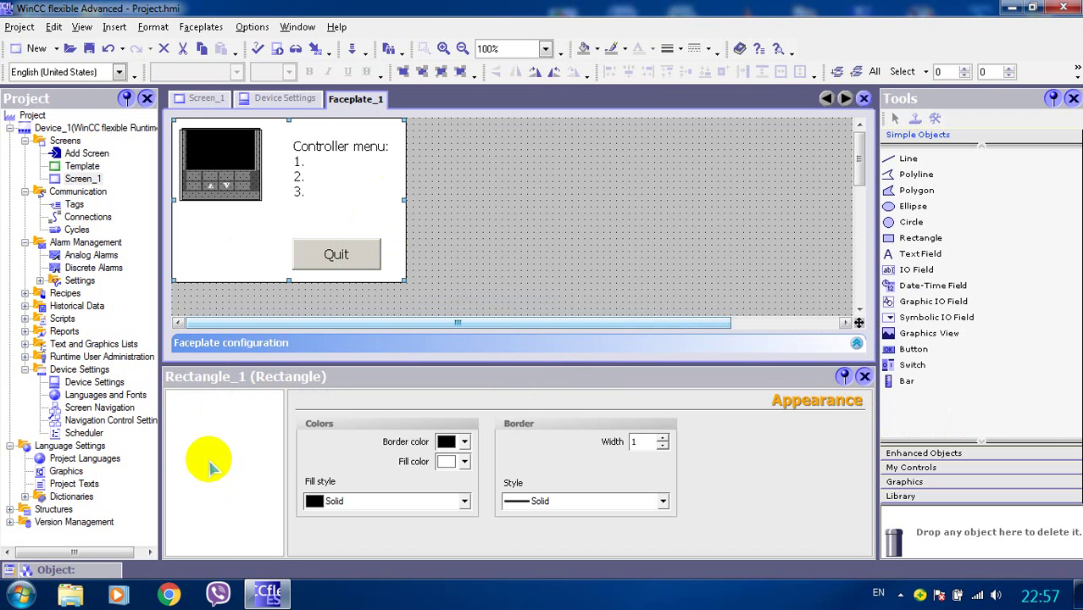
left_click(206, 462)
left_click(213, 434)
left_click(324, 403)
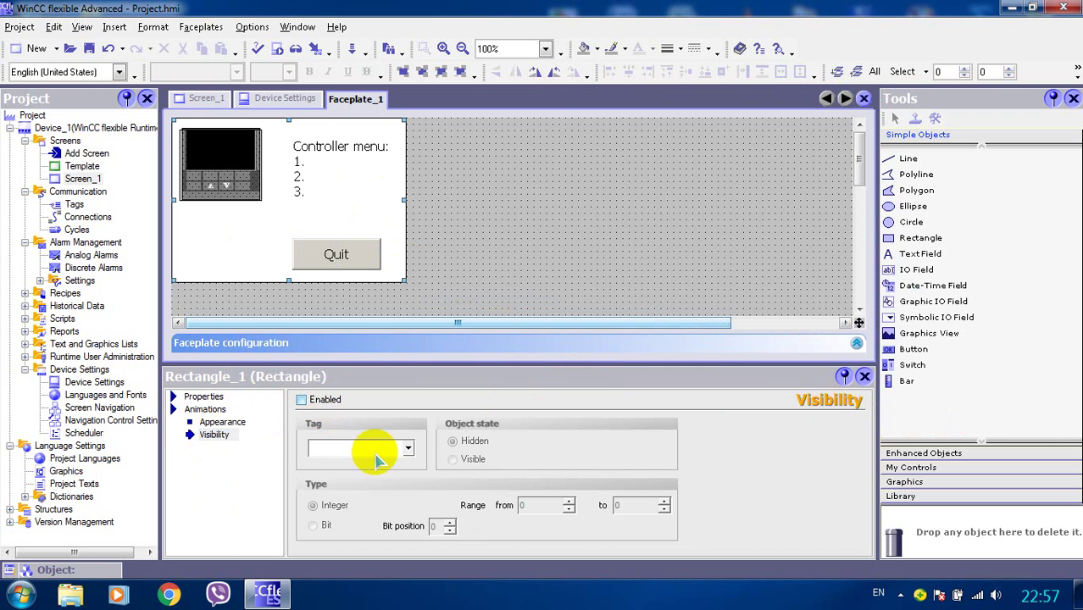
left_click(407, 448)
left_click(461, 315)
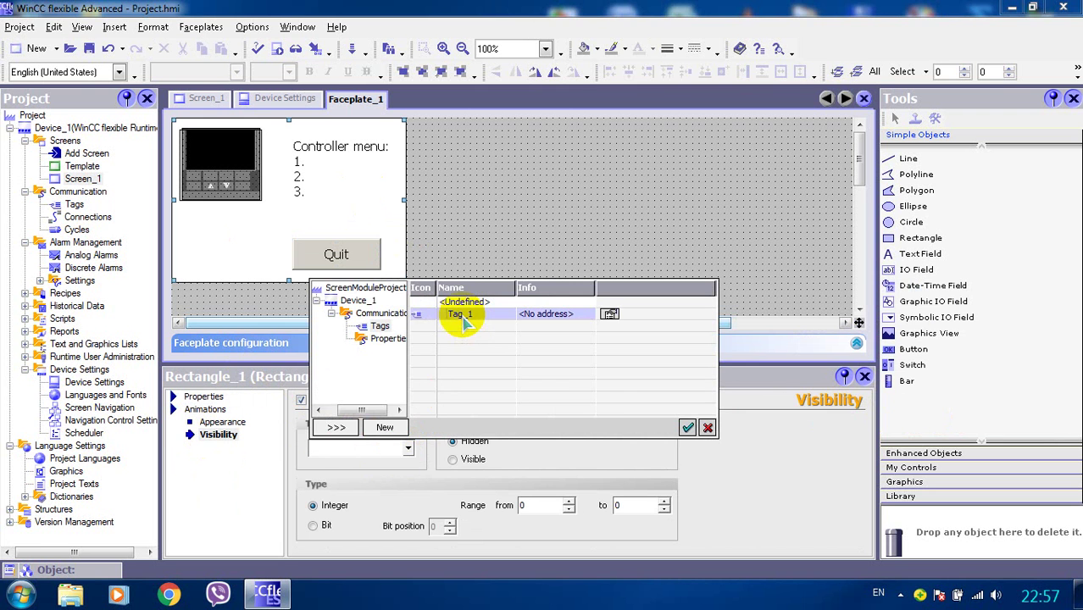
left_click(461, 317)
left_click(326, 526)
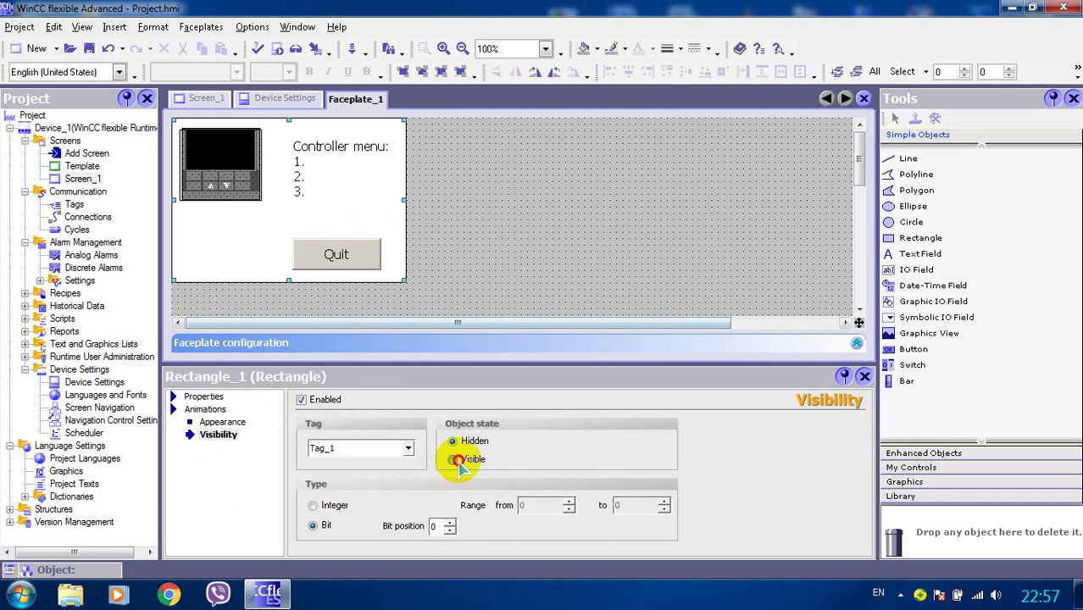
Enable visibility animation on the Controller menu text, bound to Tag_1 as a bit
left_click(326, 149)
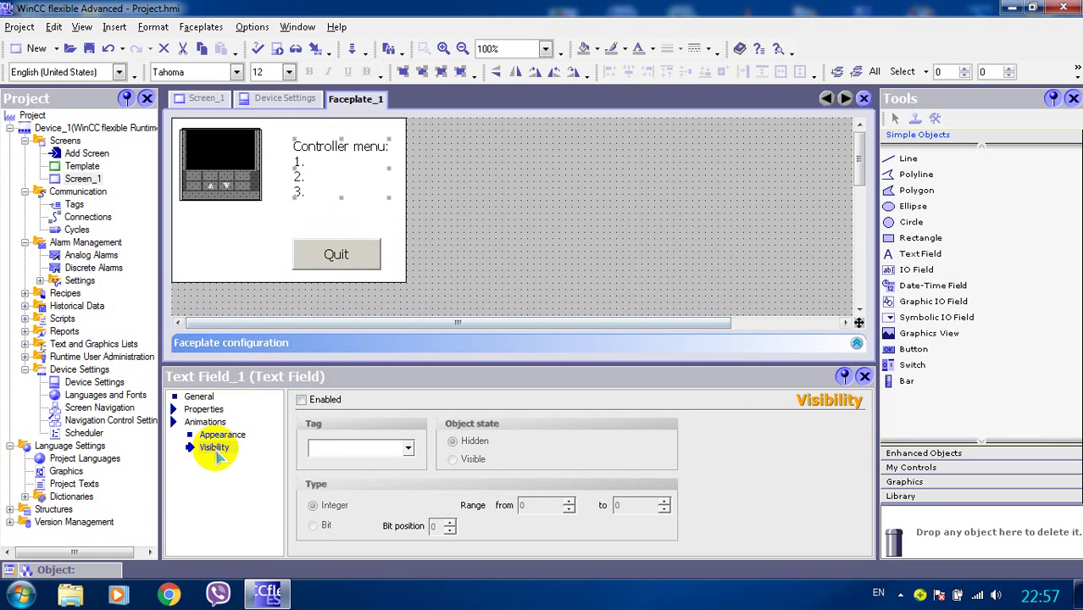
left_click(213, 447)
left_click(303, 400)
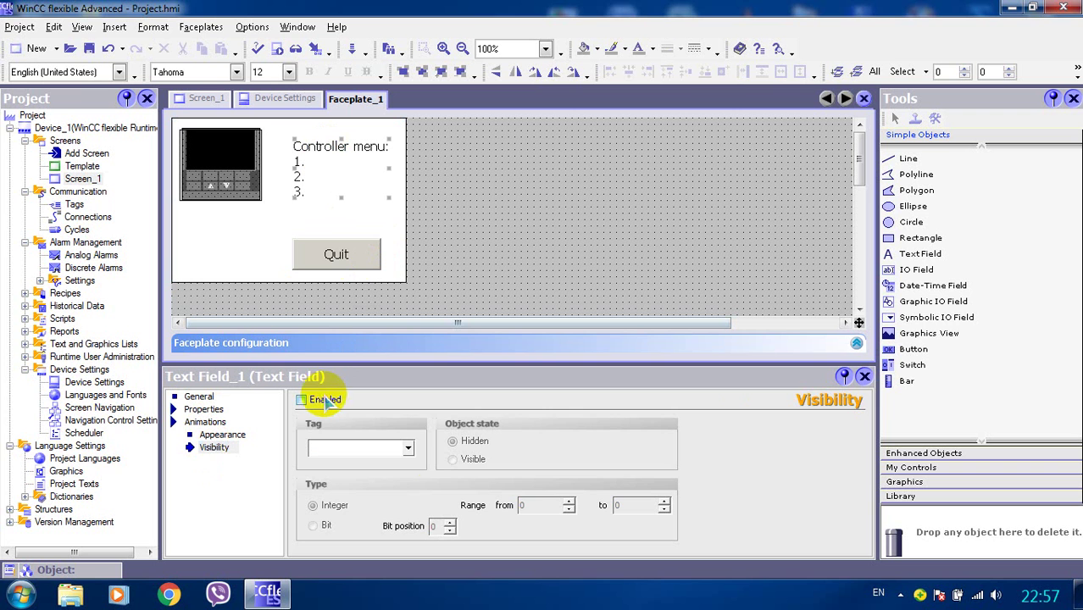
left_click(407, 449)
double_click(460, 315)
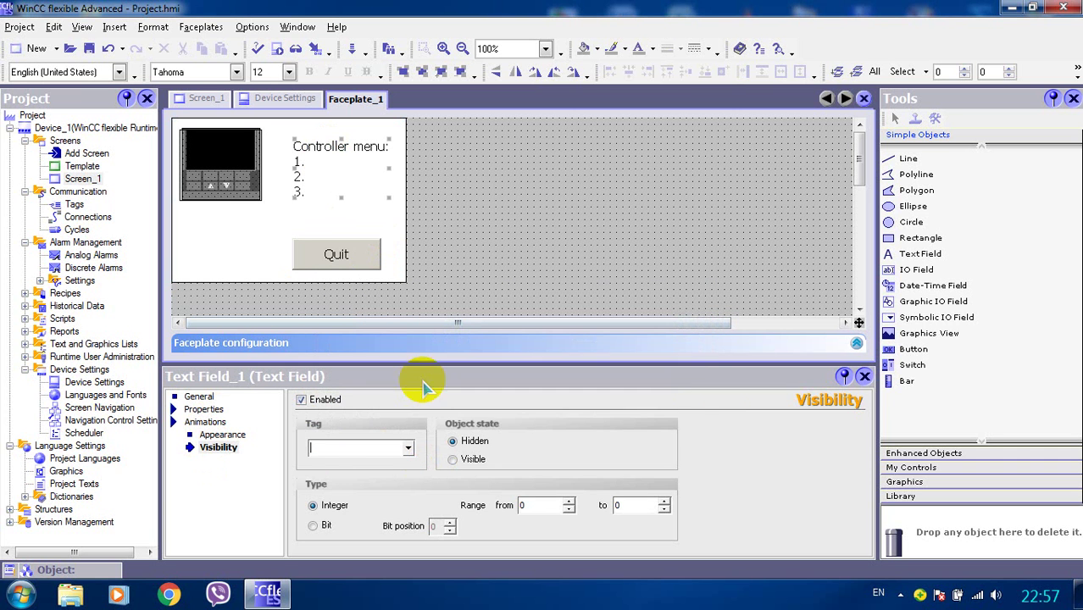
left_click(312, 526)
Bind the Quit button's visibility to Tag_1, type Bit, object state Visible
left_click(356, 265)
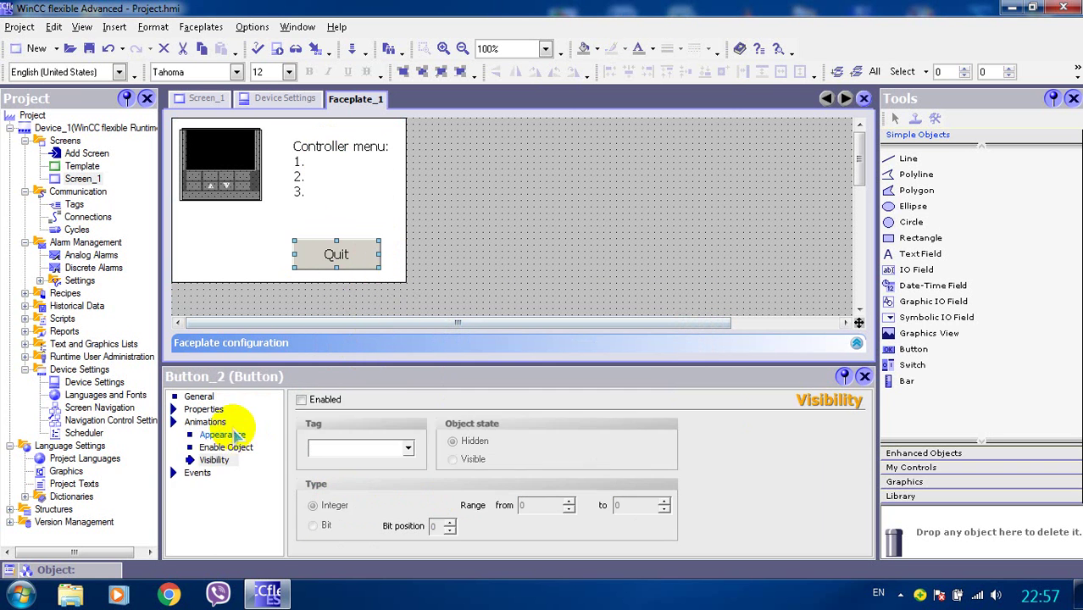
left_click(302, 400)
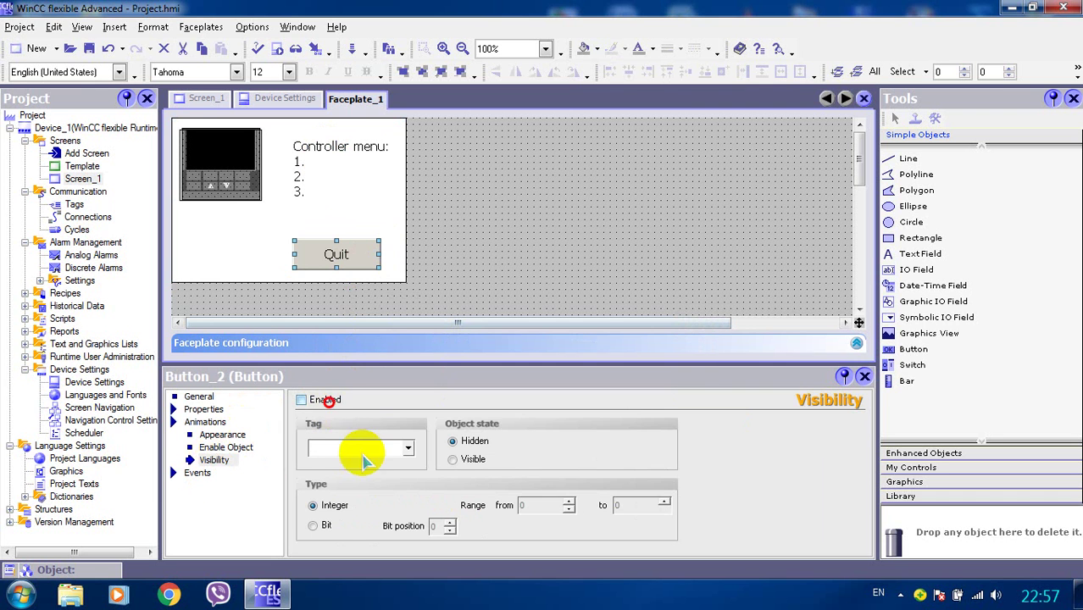
left_click(408, 449)
double_click(460, 310)
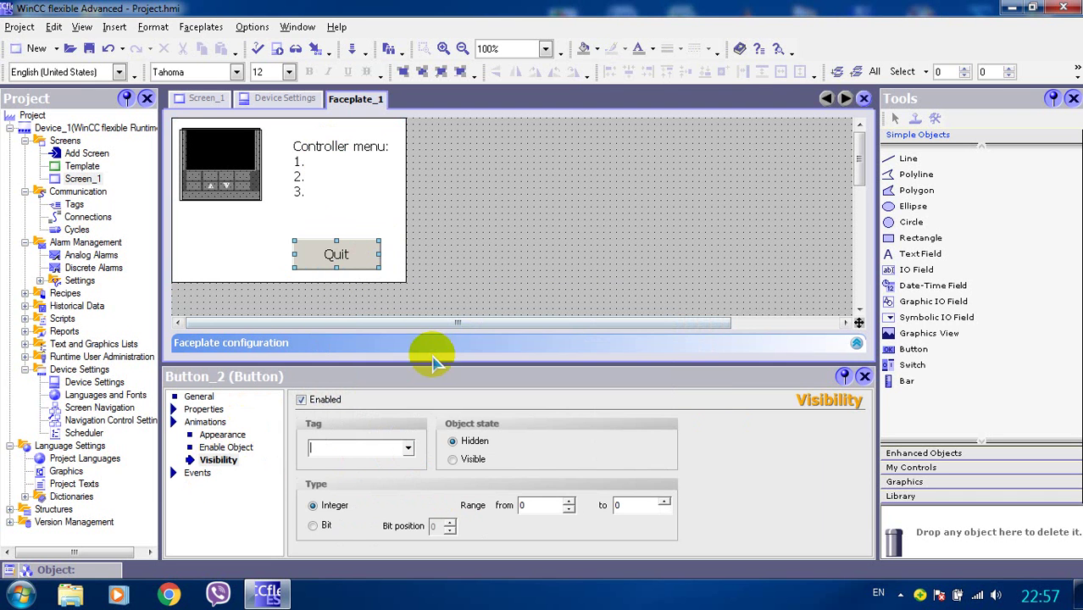
left_click(329, 528)
left_click(453, 458)
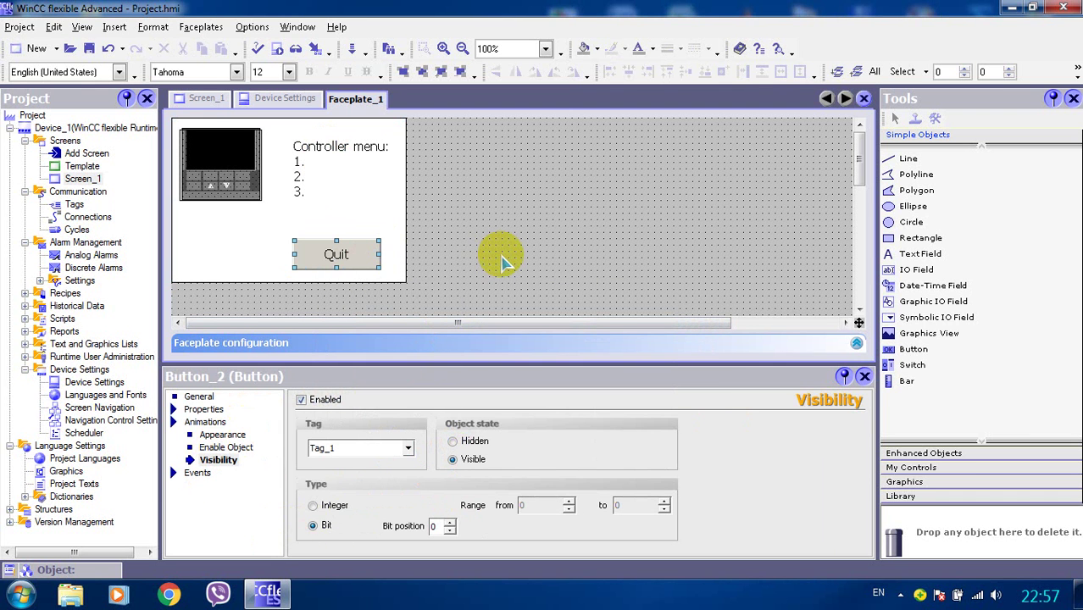
left_click(550, 284)
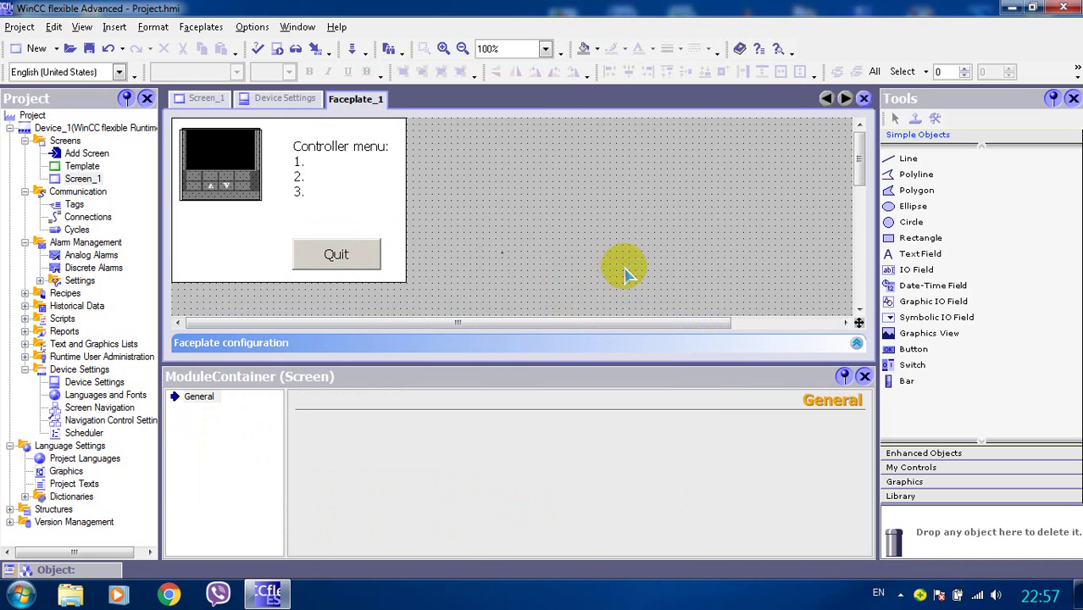
Compile the project and launch it in runtime from Screen_1
left_click(206, 99)
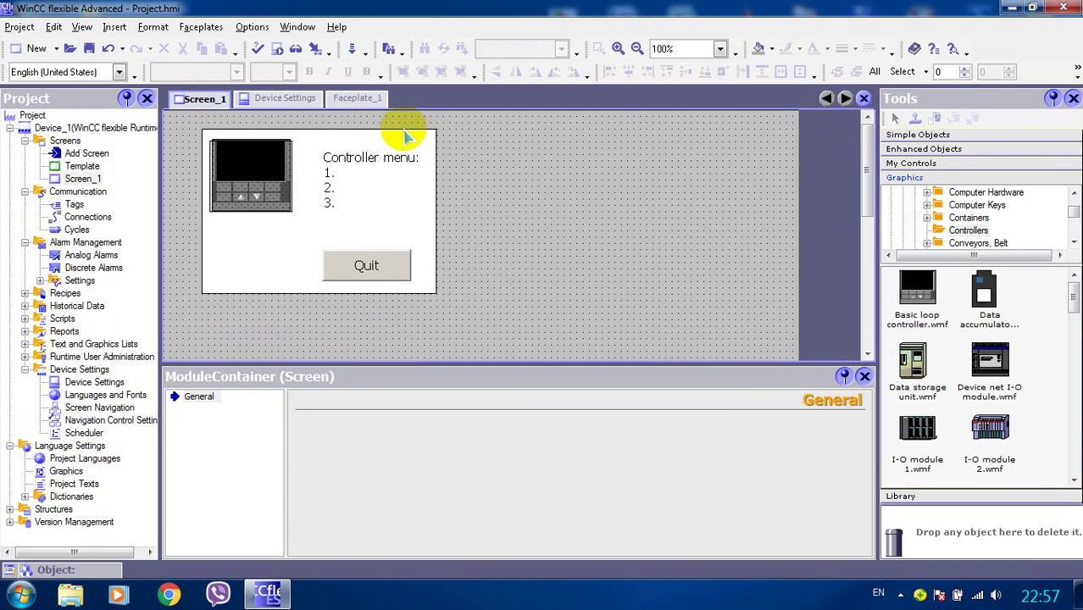
left_click(276, 49)
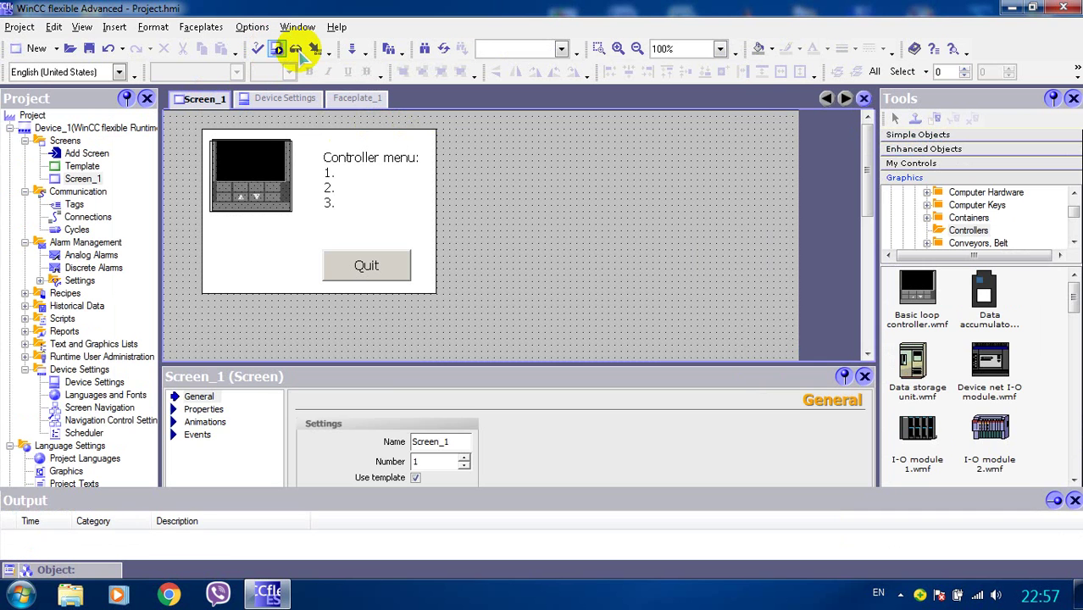
left_click(295, 49)
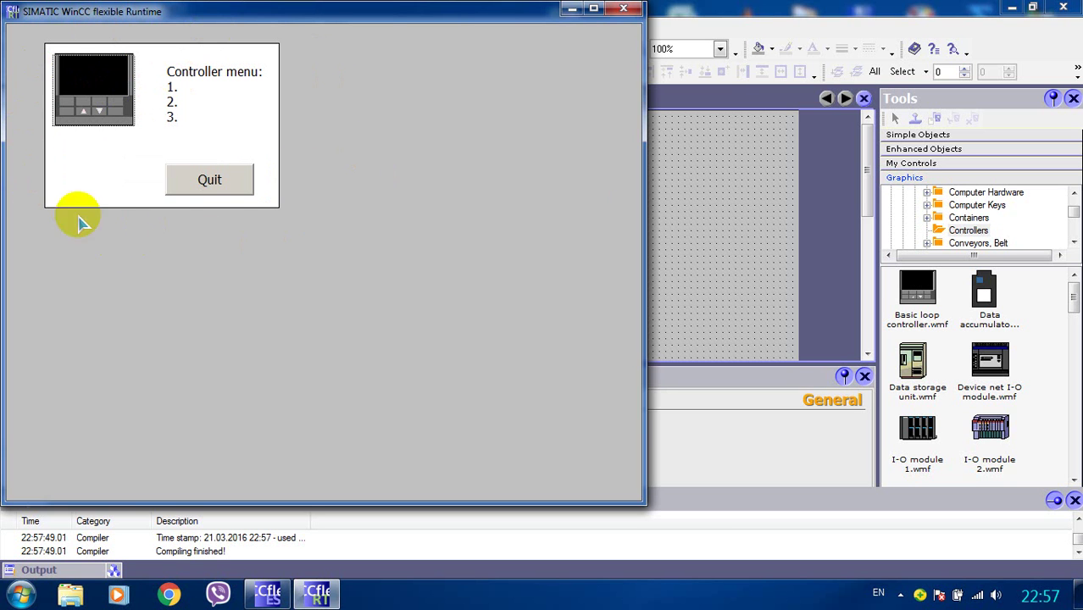
Hide the Controller menu with its Quit button, leaving only the controller image
left_click(241, 183)
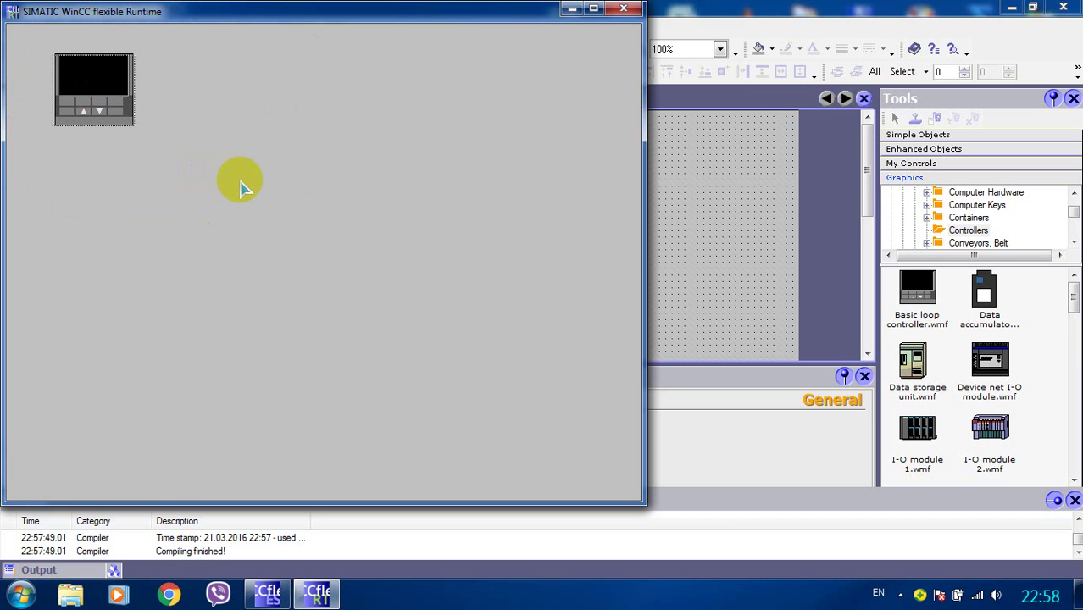